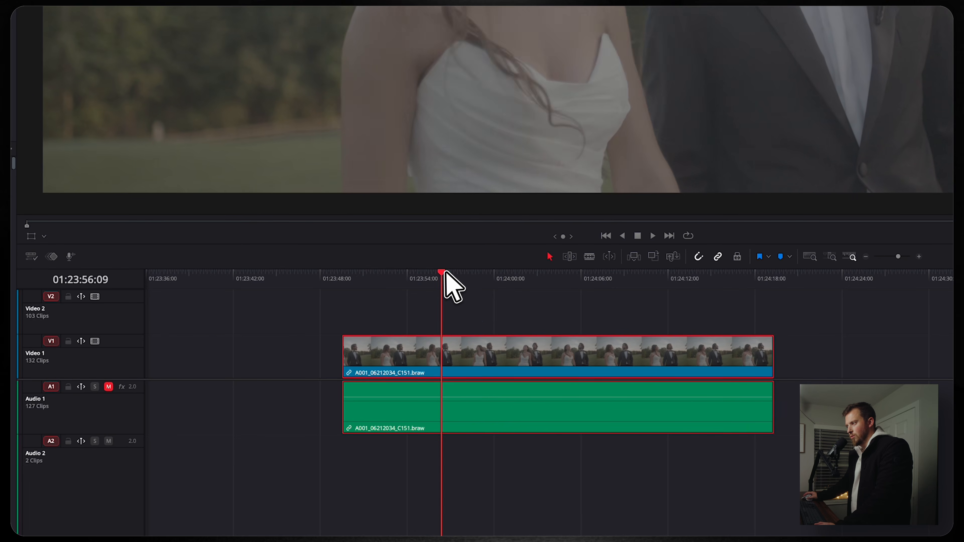
Blade the wedding clip at two playhead points and turn on Retime Controls for the middle piece
key(super+b)
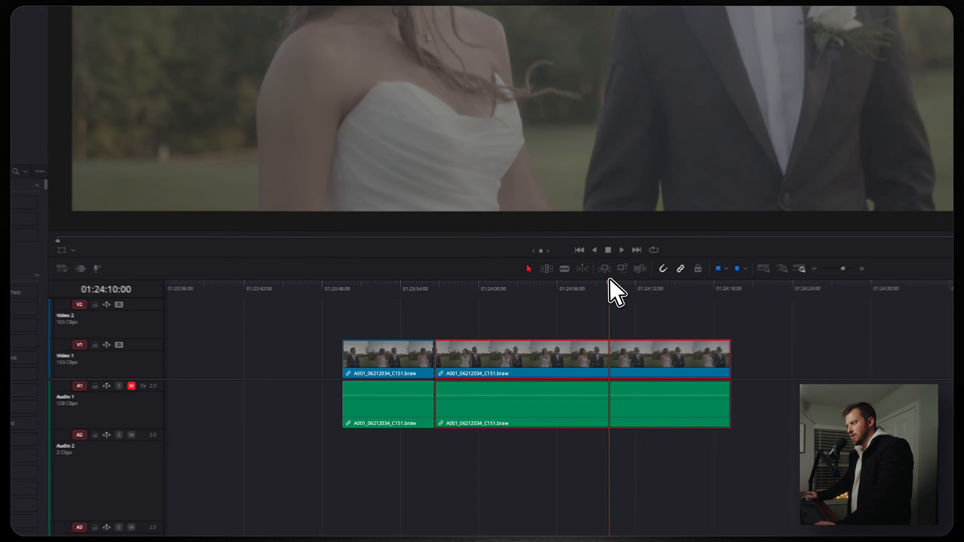
key(super+b)
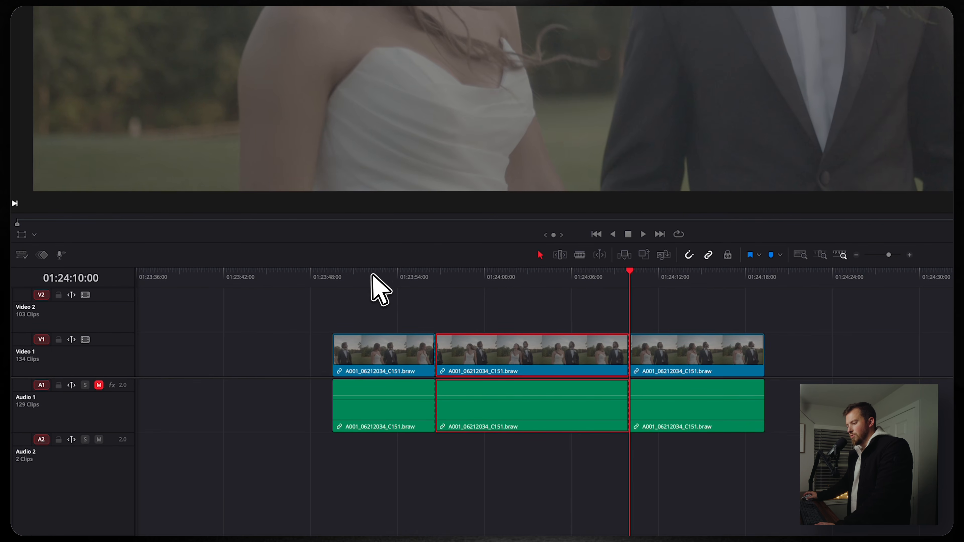
drag(333, 273, 398, 270)
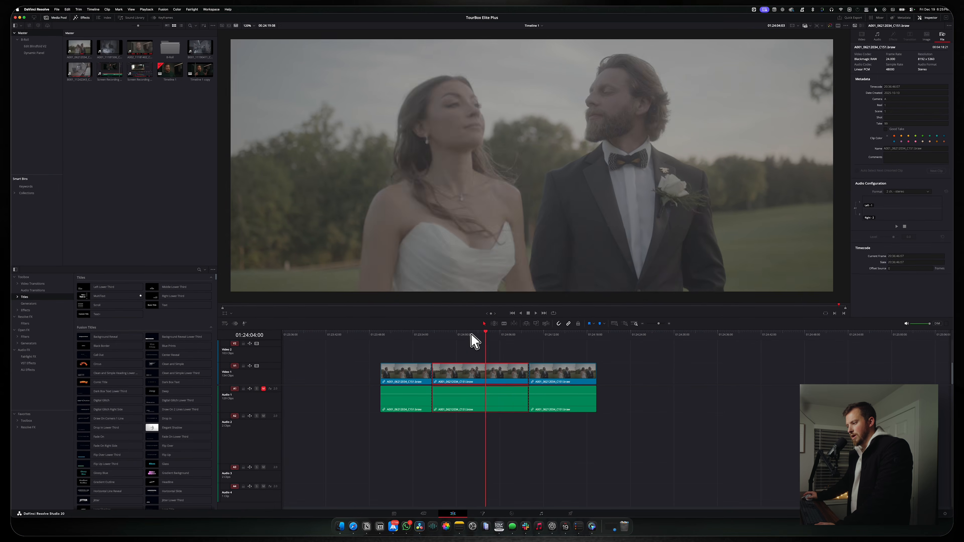
mouse_move(470, 334)
mouse_down()
mouse_move(579, 341)
mouse_move(426, 340)
mouse_move(470, 333)
mouse_move(439, 332)
mouse_move(454, 334)
mouse_up()
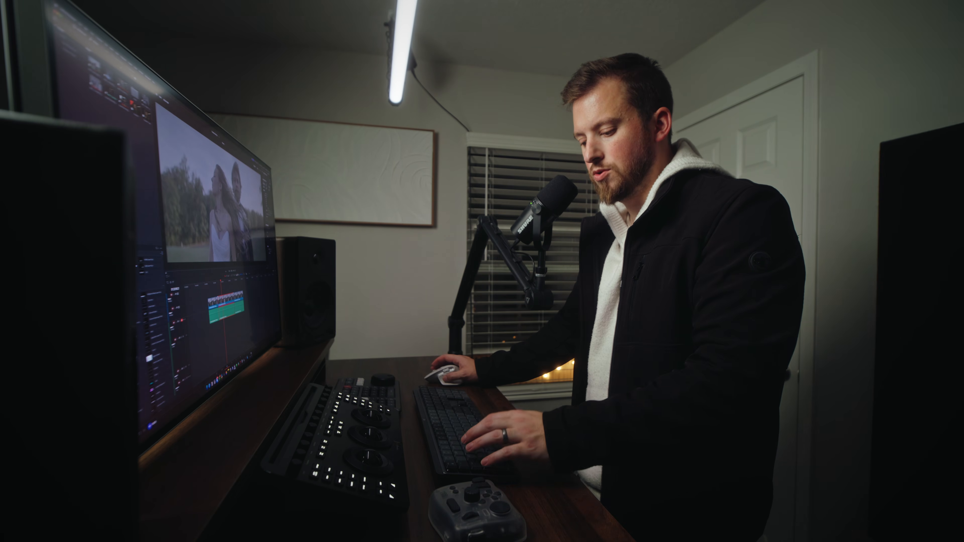
key(super+r)
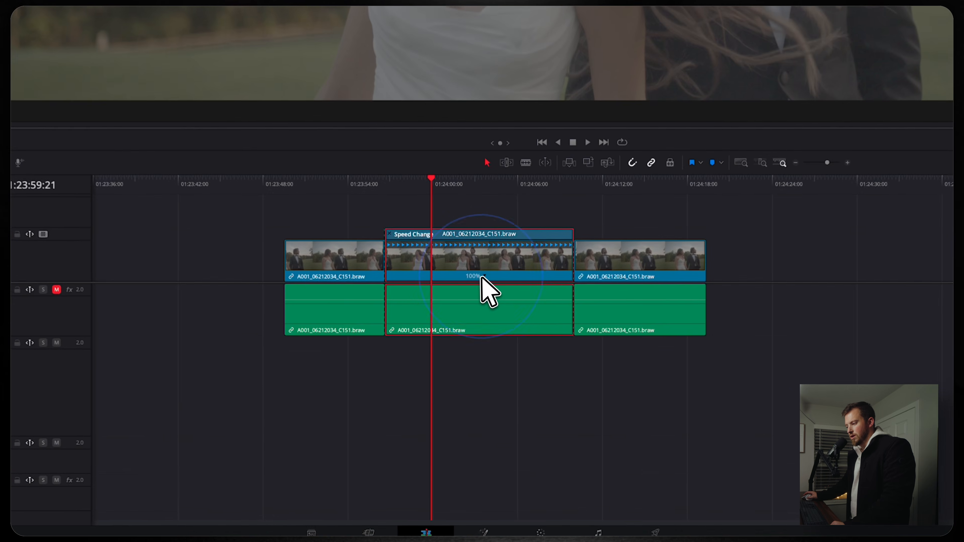
click(479, 382)
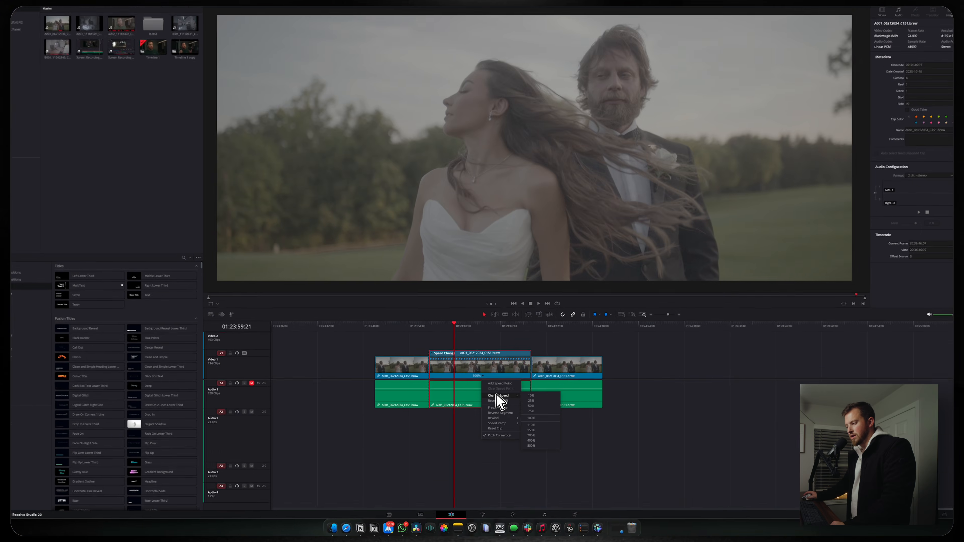
mouse_move(532, 308)
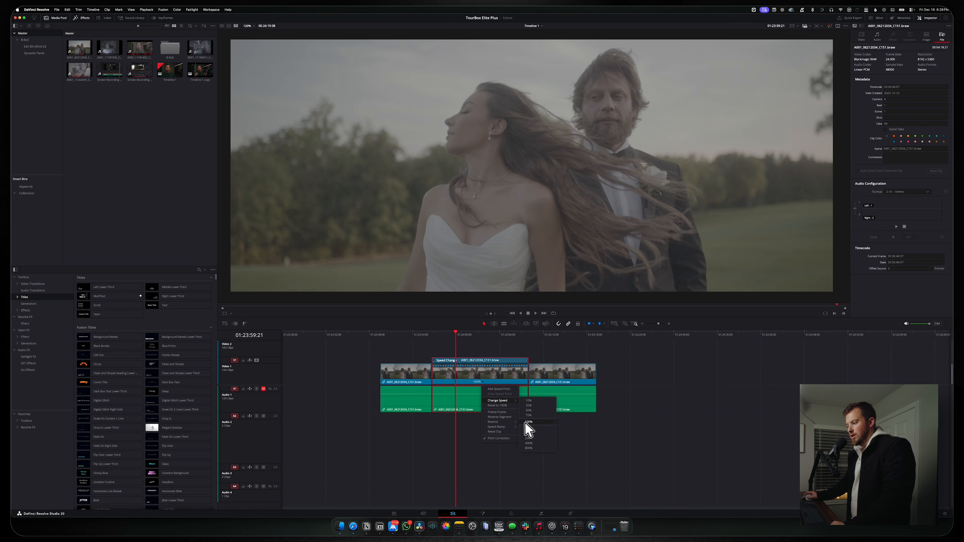
click(497, 412)
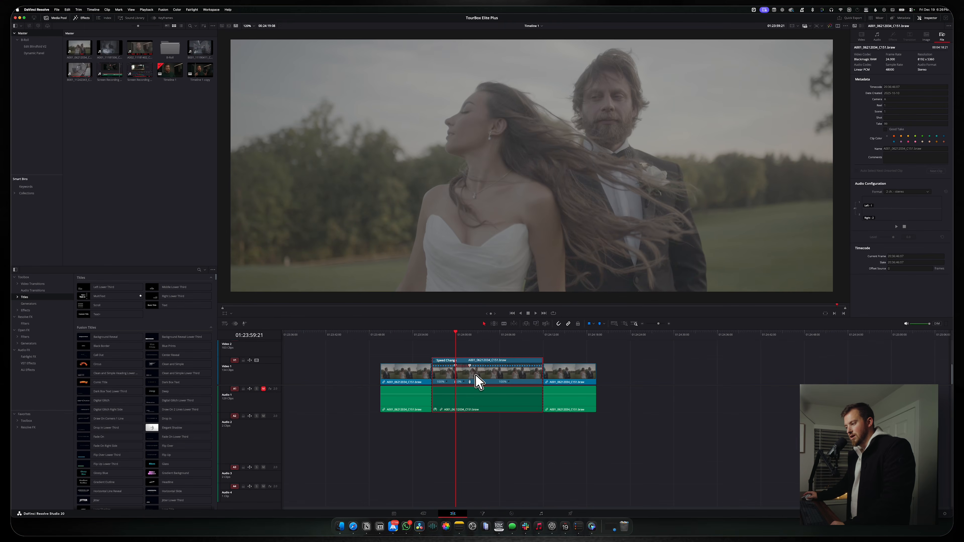
click(443, 334)
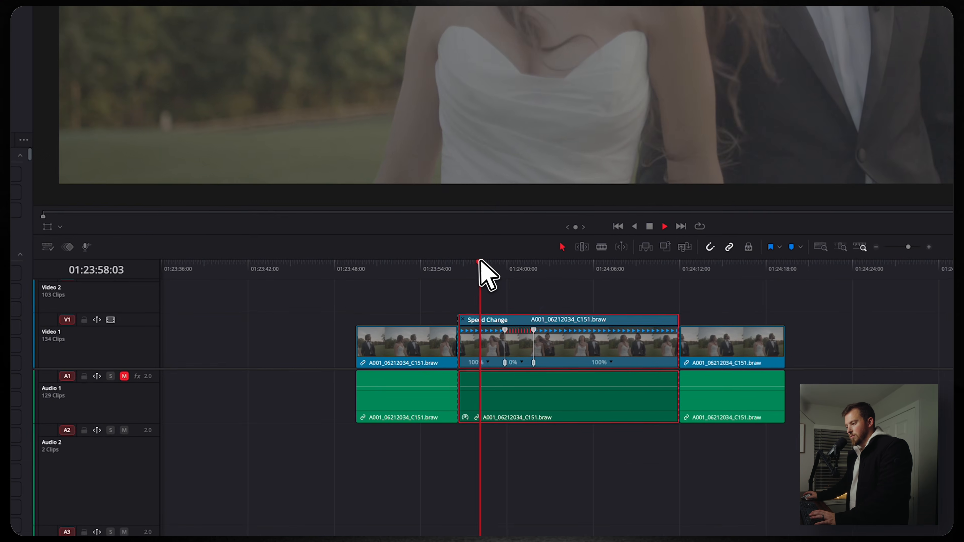
key(space)
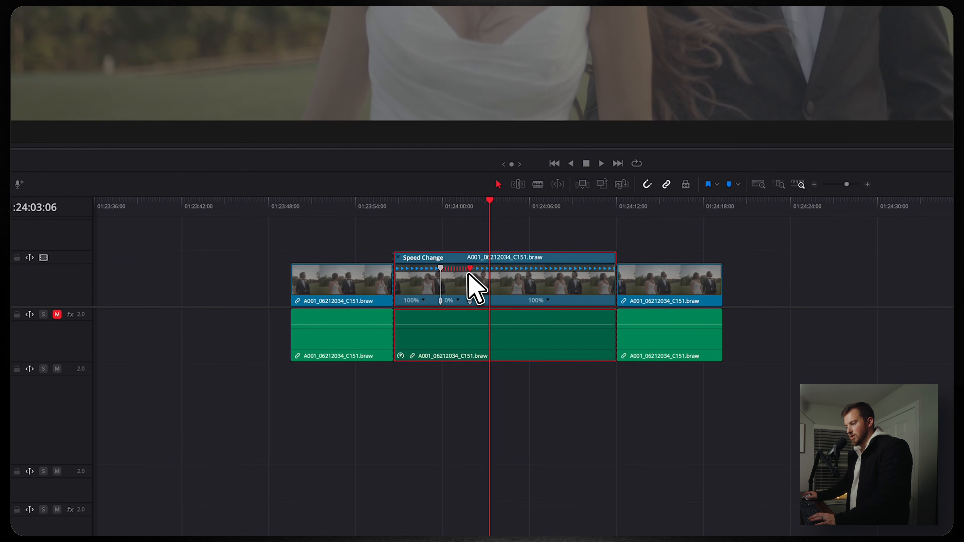
drag(468, 274, 498, 275)
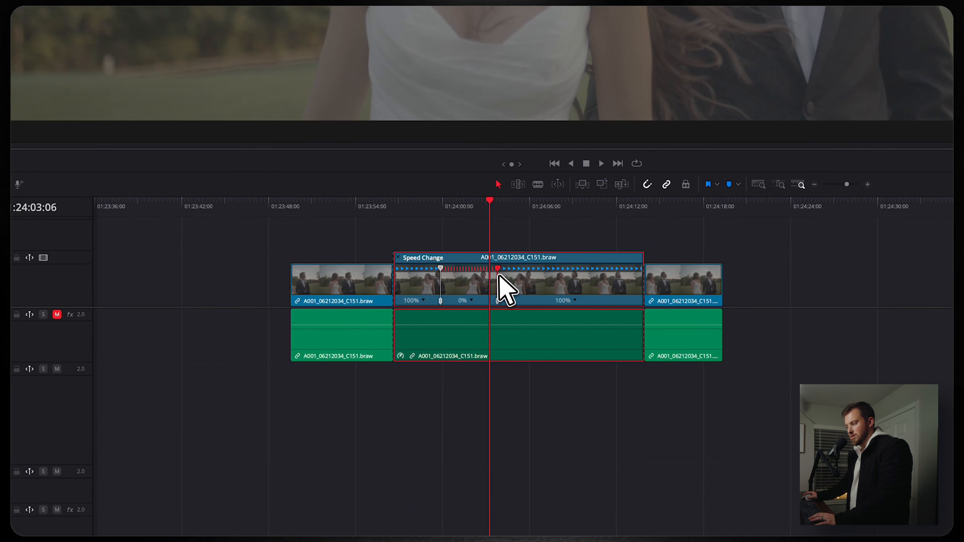
key(super+z)
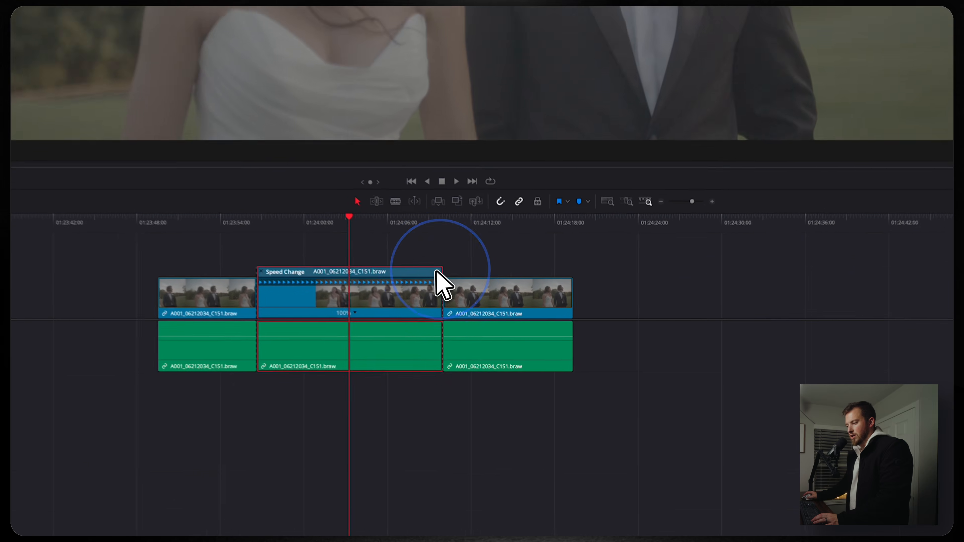
Drag the middle section's retime handle through trial speeds, settling at 216%
drag(527, 360, 524, 359)
drag(427, 263, 437, 262)
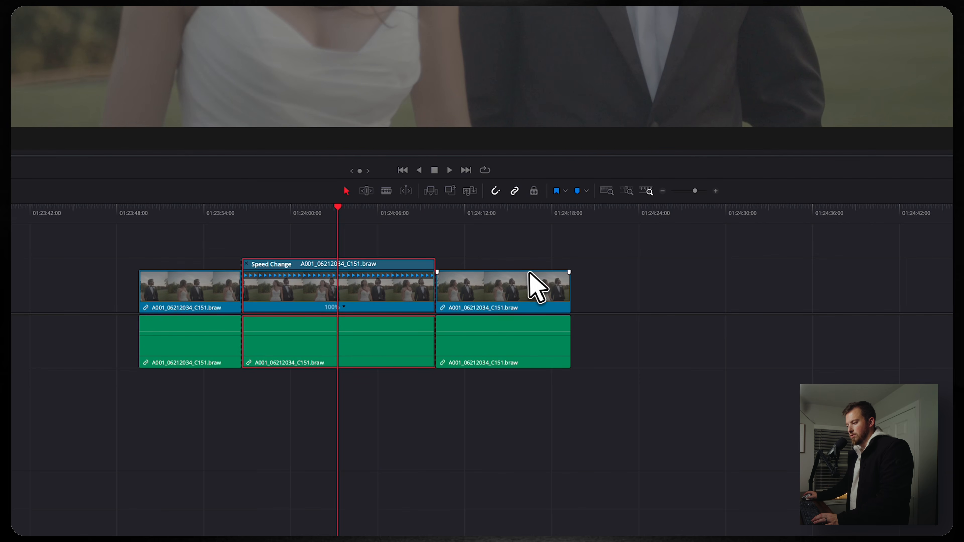
drag(567, 273, 593, 264)
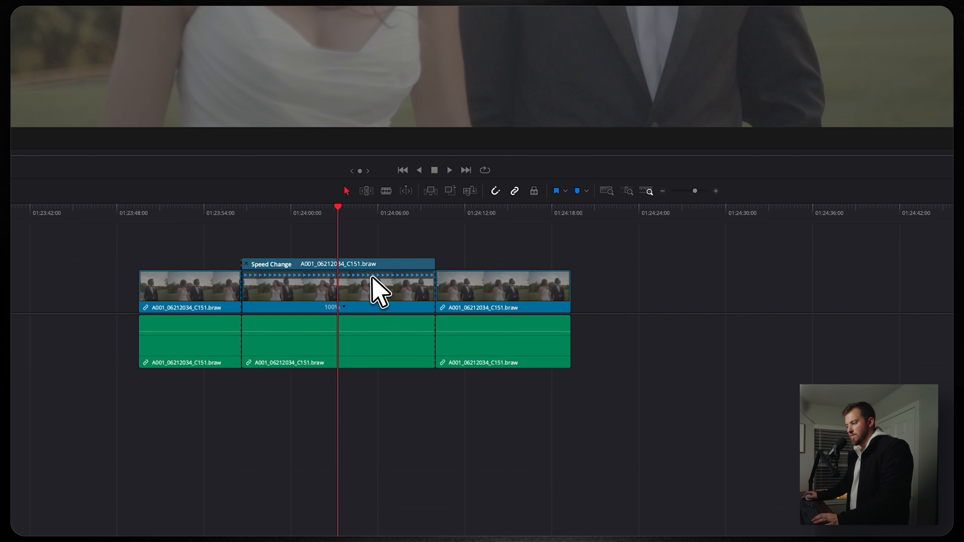
click(380, 272)
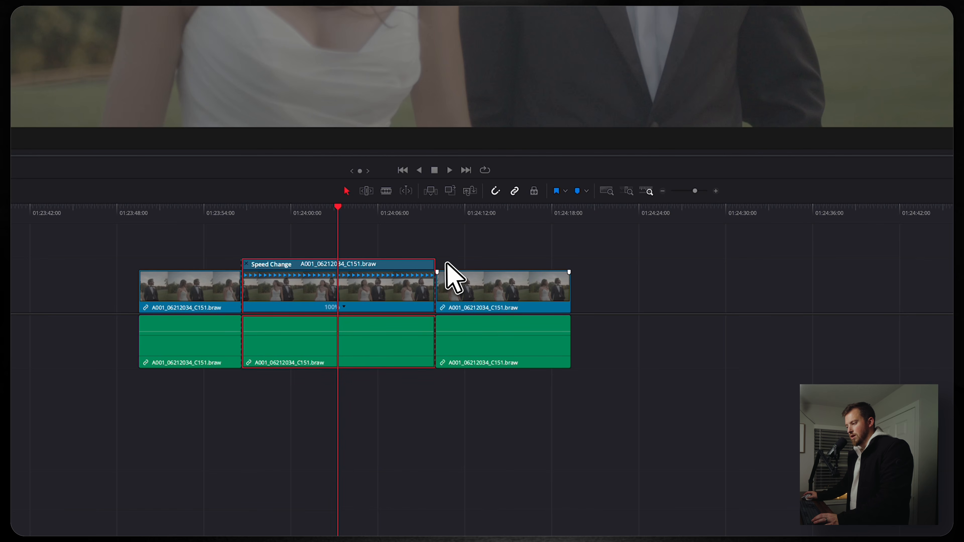
drag(432, 263, 411, 261)
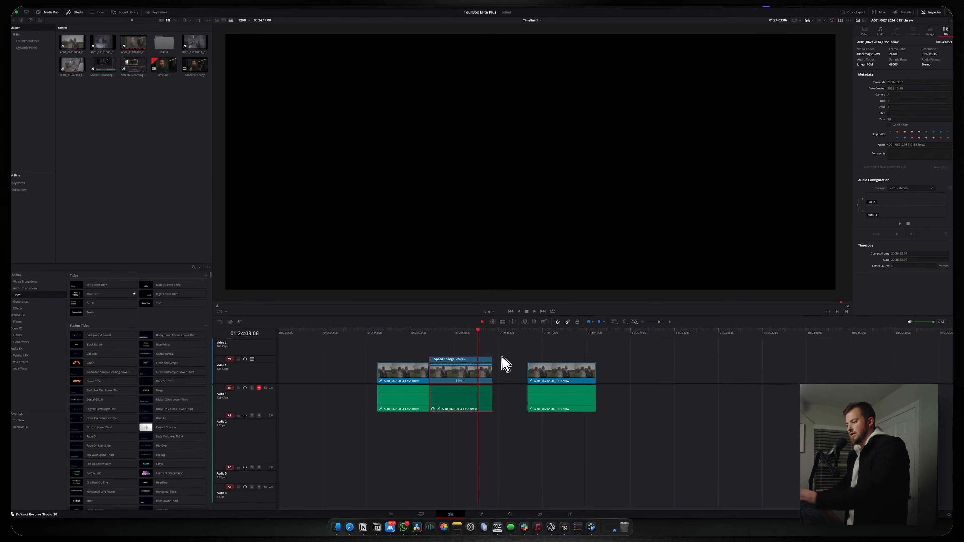
drag(495, 360, 505, 362)
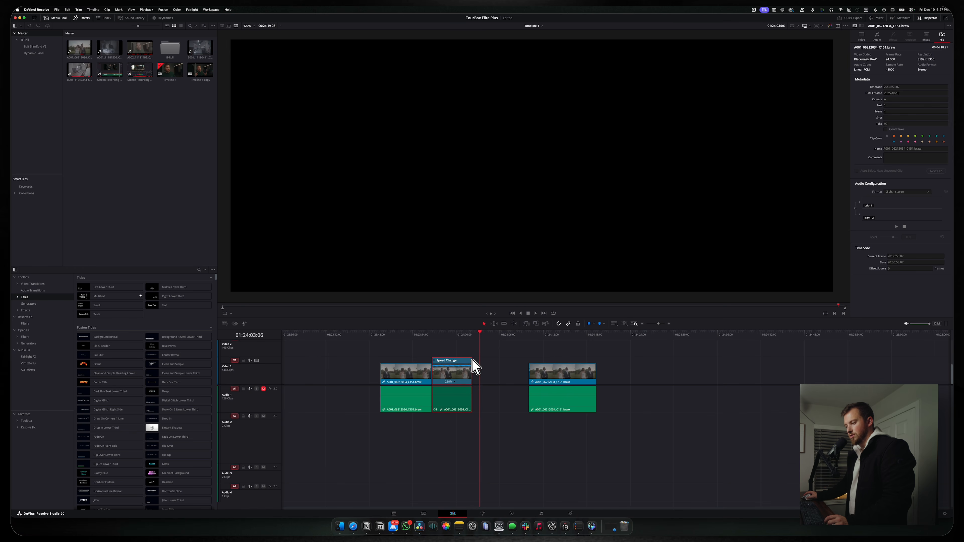
drag(513, 378, 625, 372)
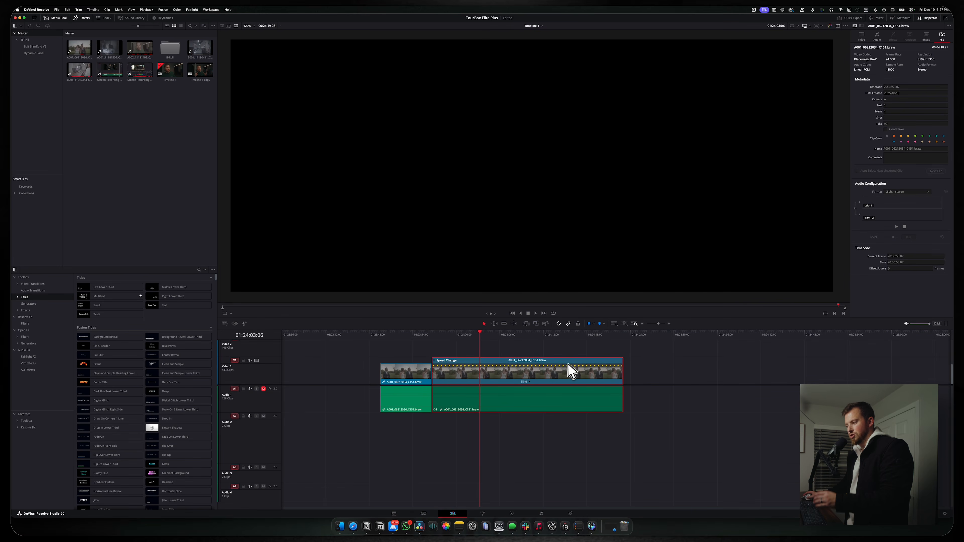
drag(571, 371, 523, 359)
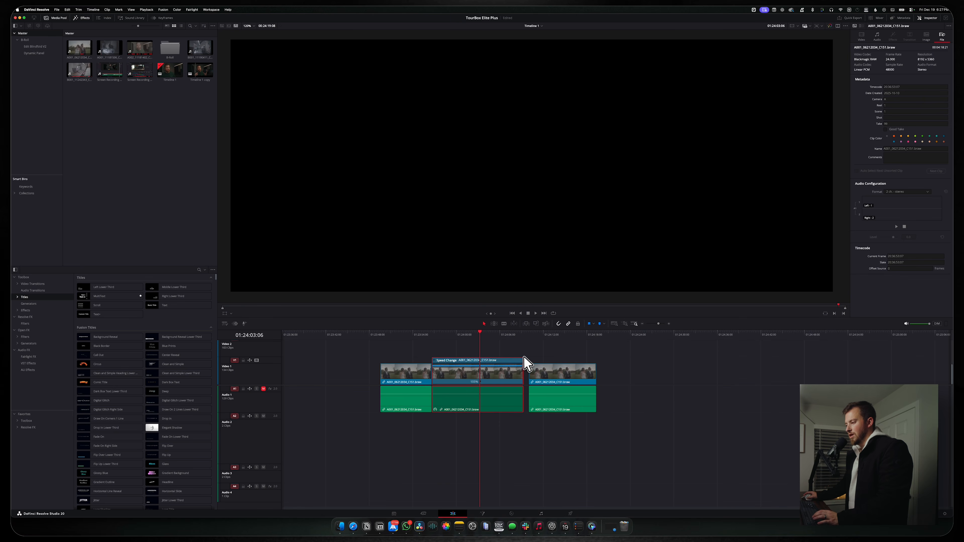
drag(527, 357, 477, 359)
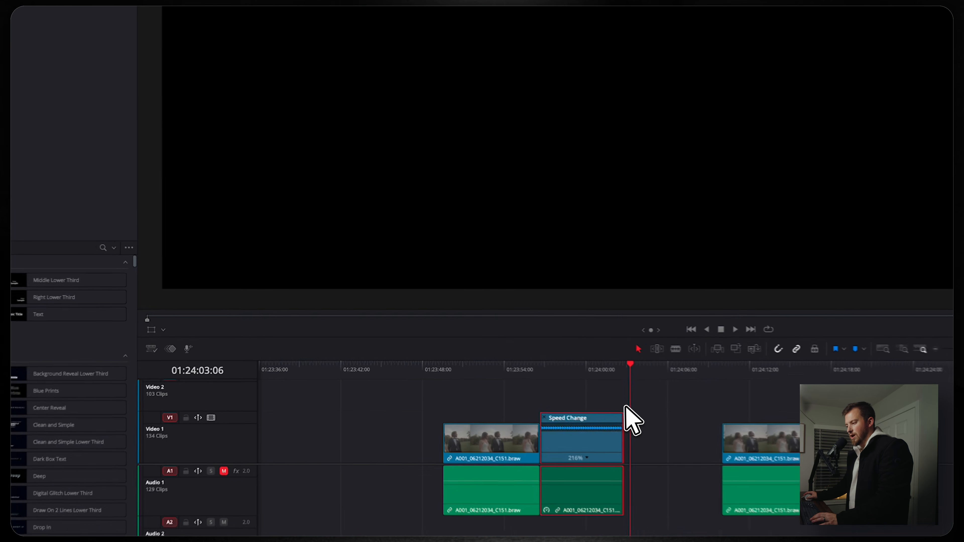
Move the playhead to 01:23:57:16 and set Timeline Playback Resolution to Quarter
click(569, 369)
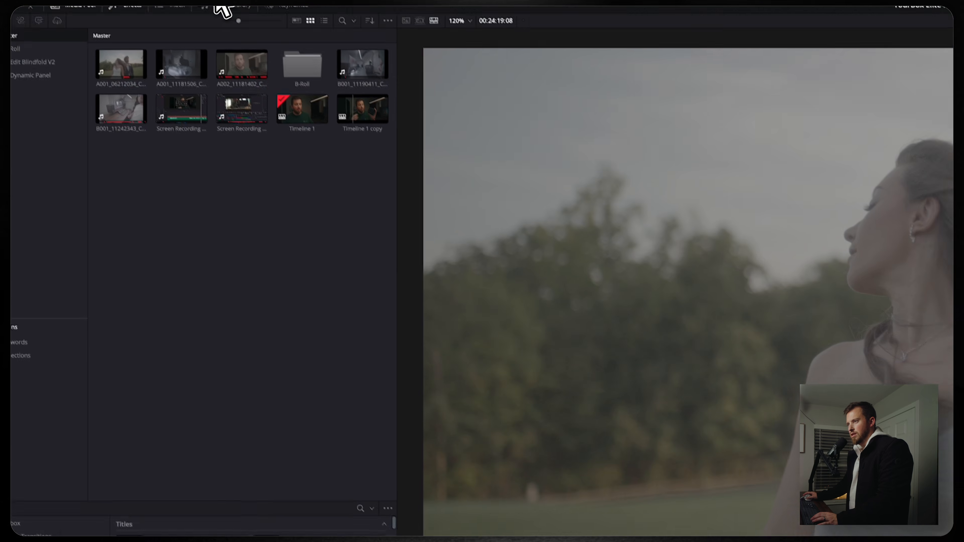
click(282, 14)
mouse_move(303, 57)
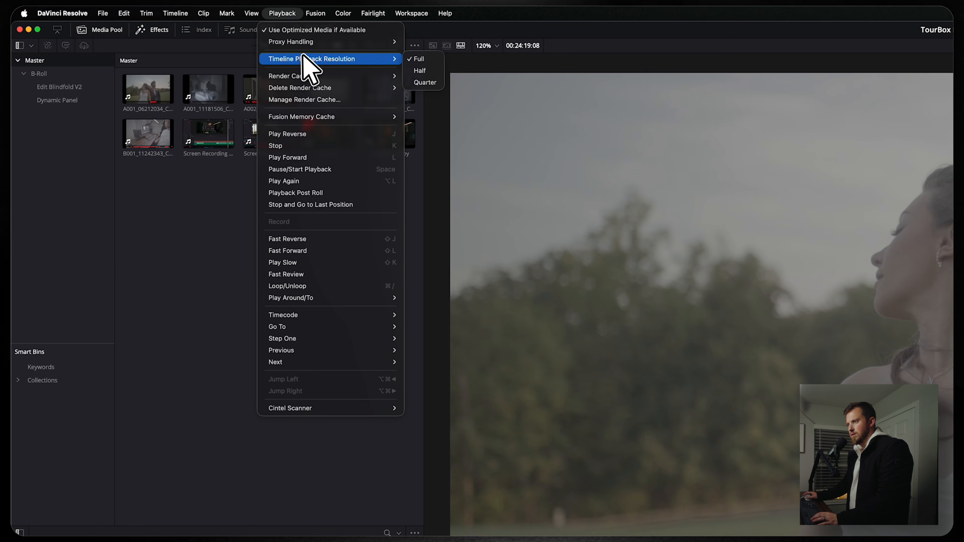
click(426, 83)
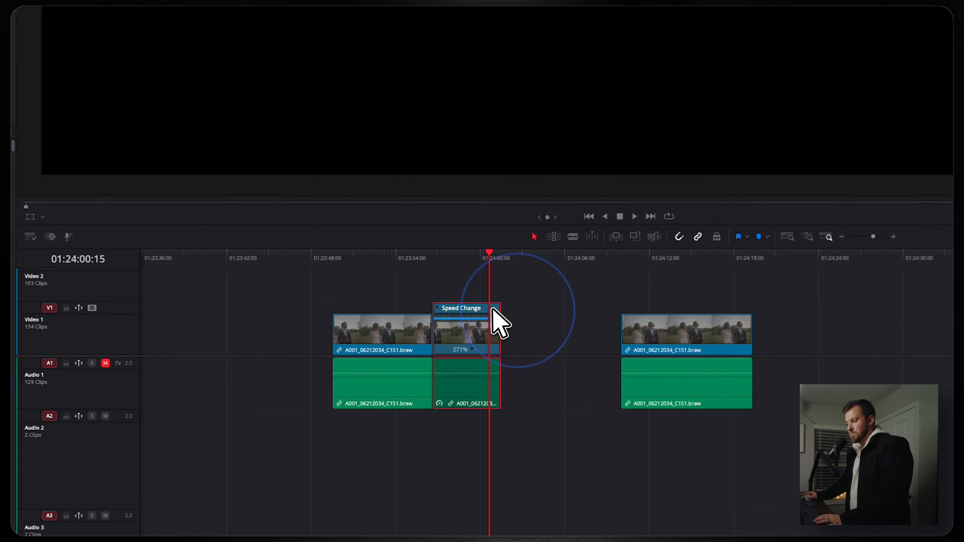
Push the retimed clip to 426%, play it back, then undo the speed change
drag(492, 309, 475, 314)
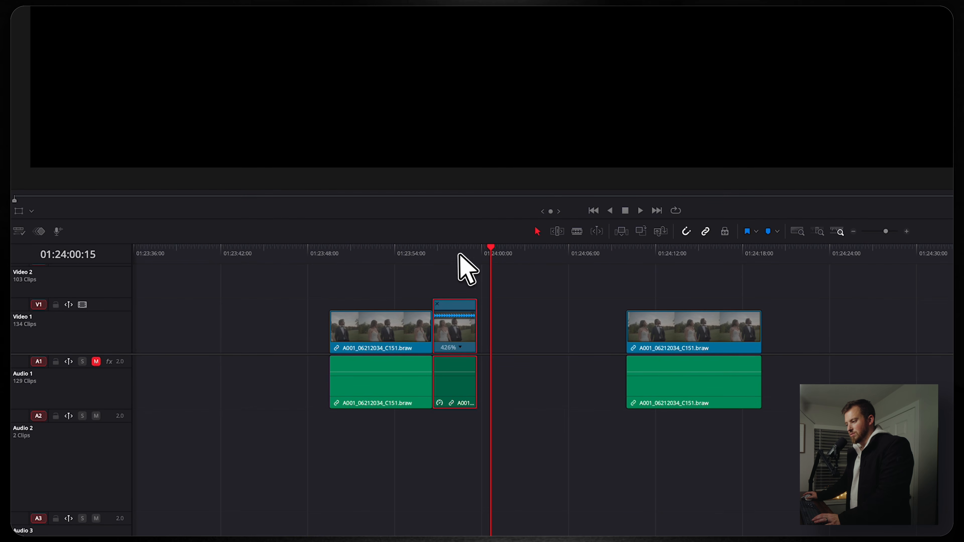
click(443, 249)
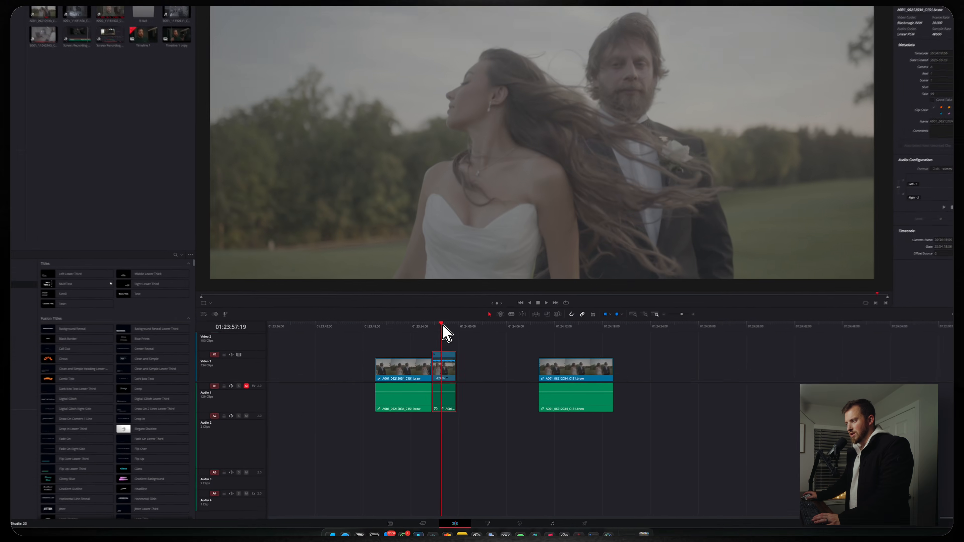
key(space)
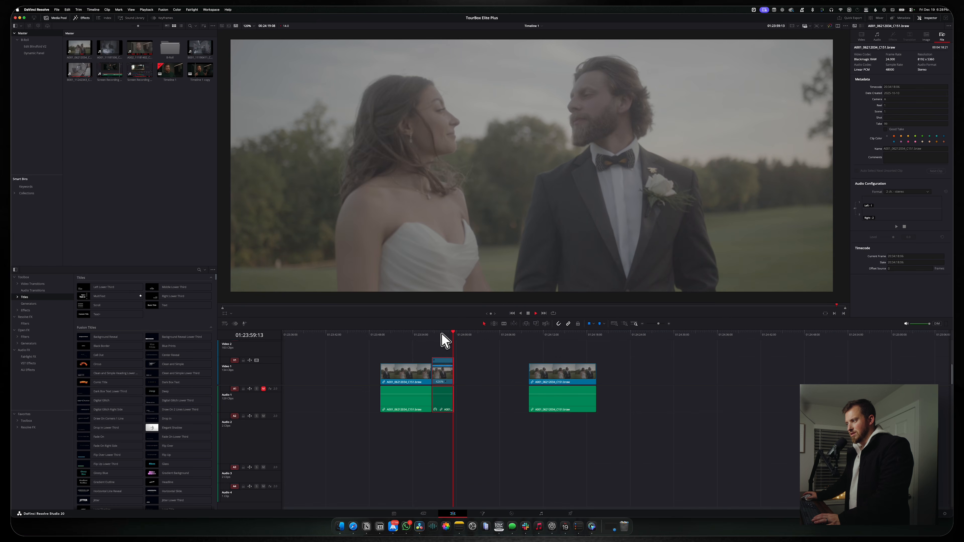
click(442, 333)
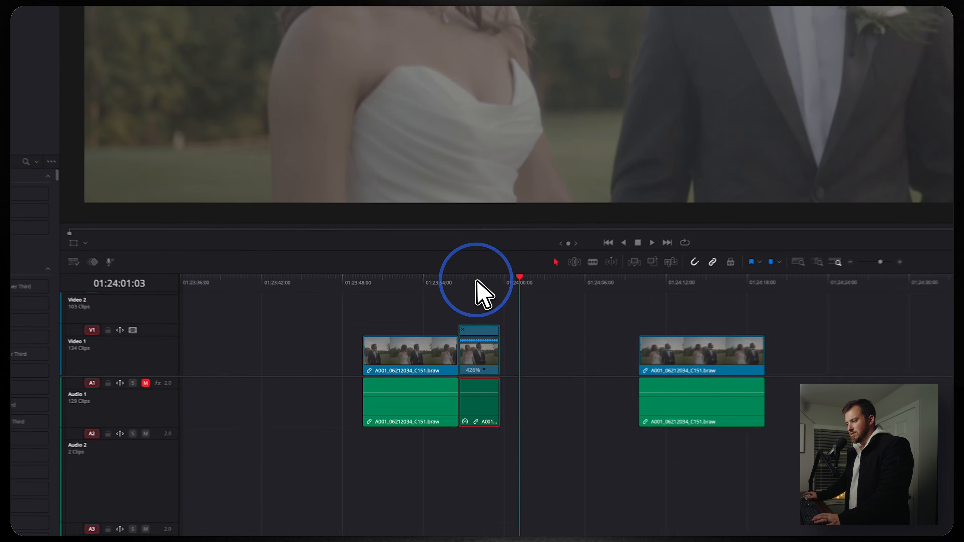
click(479, 283)
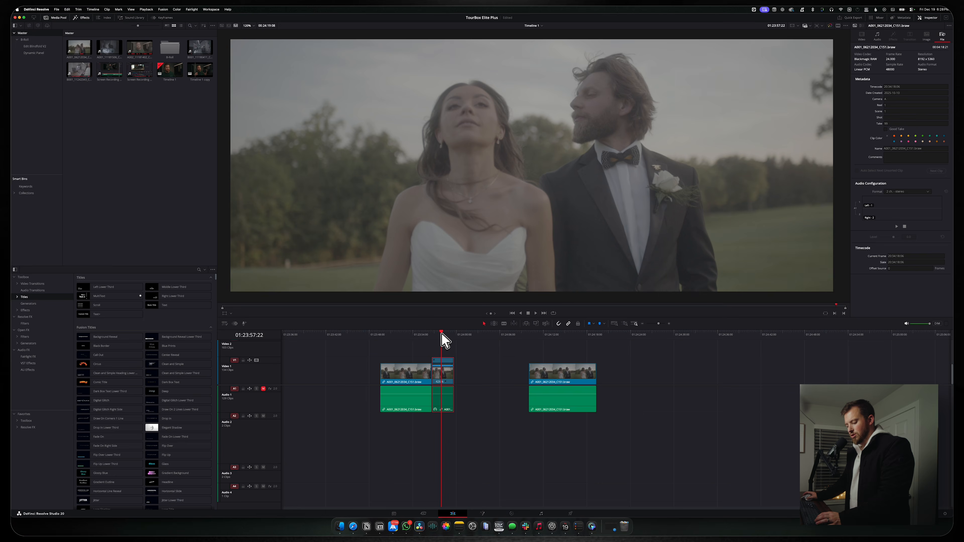
key(super+z)
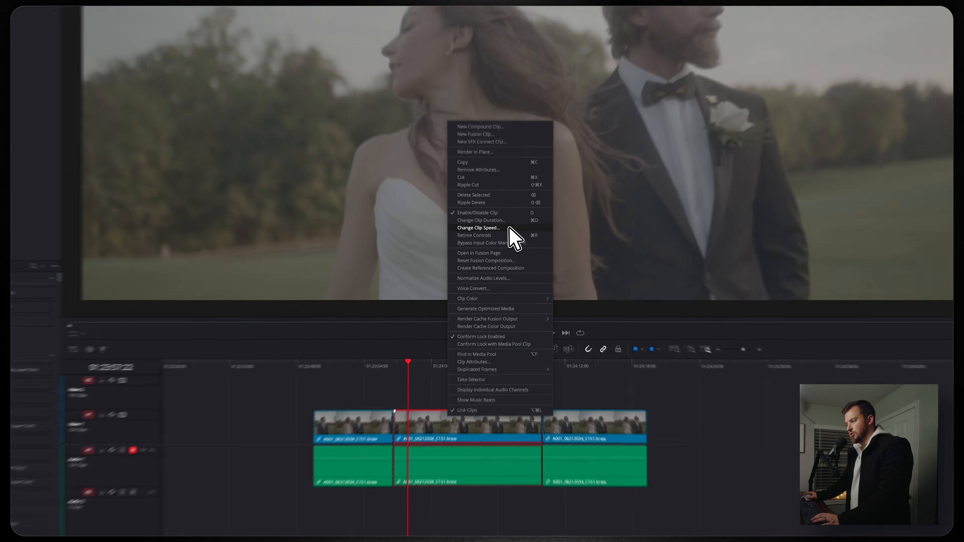
Edit the middle clip's frames per second in Change Clip Speed, then select the Audio 1 clips
click(508, 245)
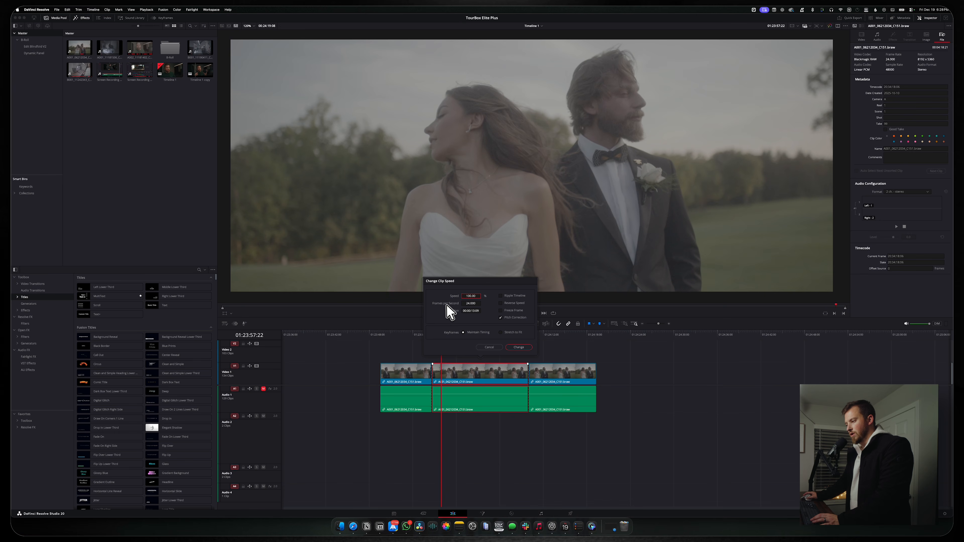
click(470, 305)
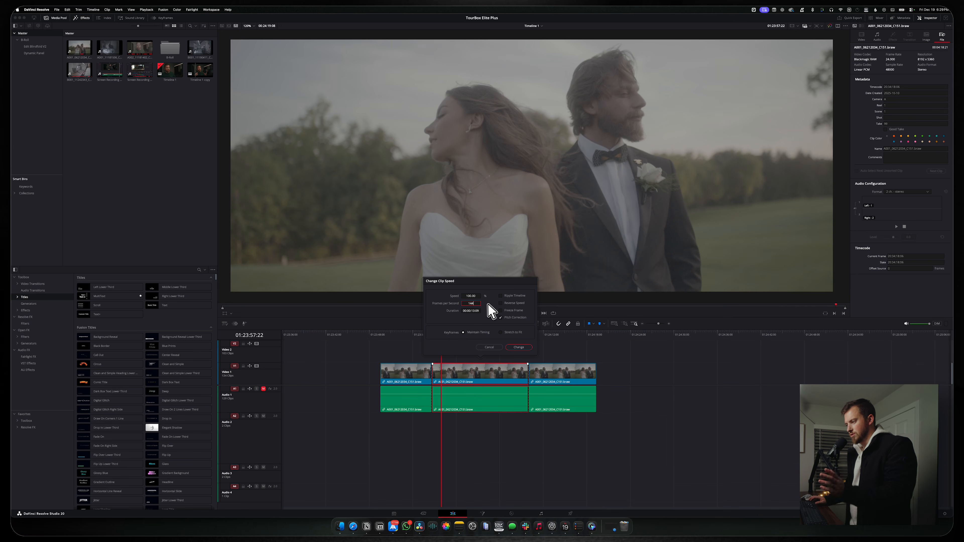
drag(420, 423, 446, 404)
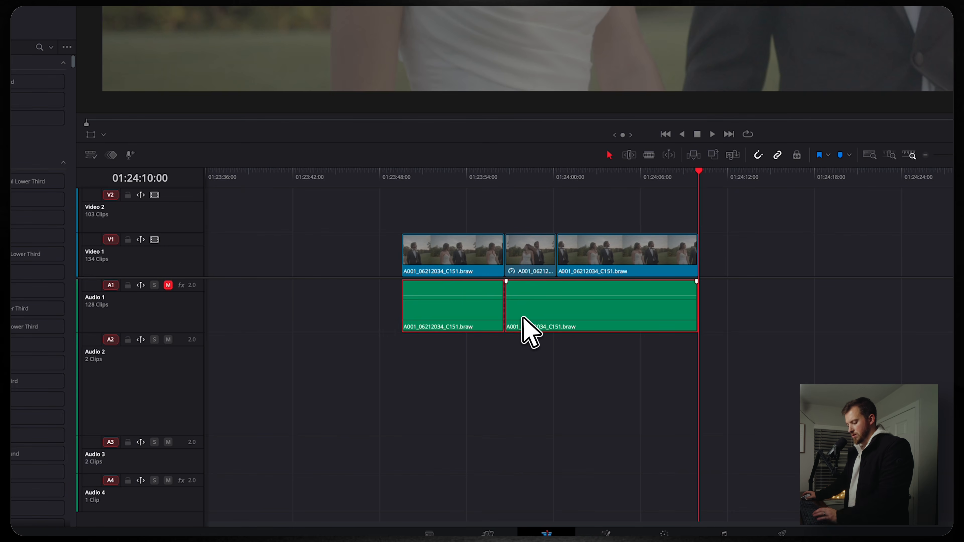
Delete the Audio 1 clips, review playback, then delete the sped-up clip and the one after it
key(BackSpace)
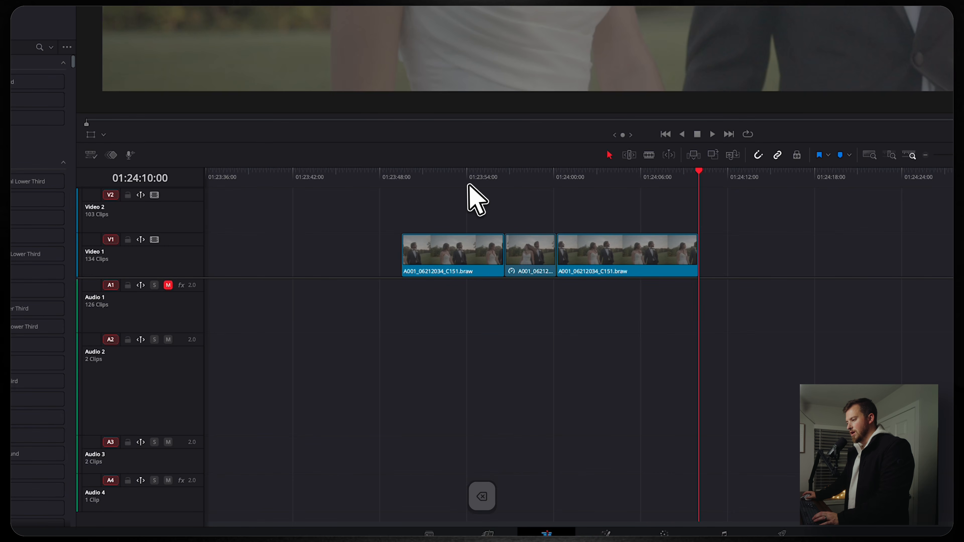
click(464, 175)
key(space)
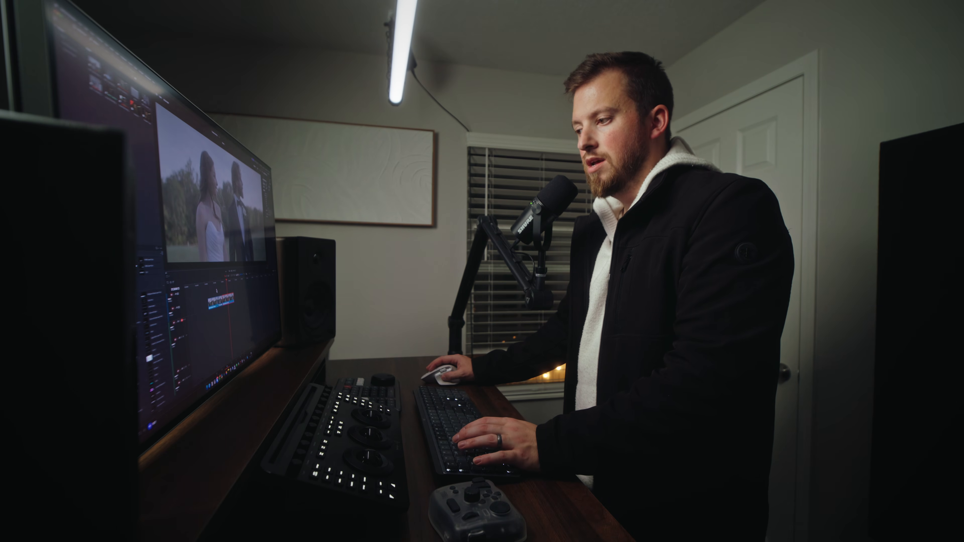
click(381, 251)
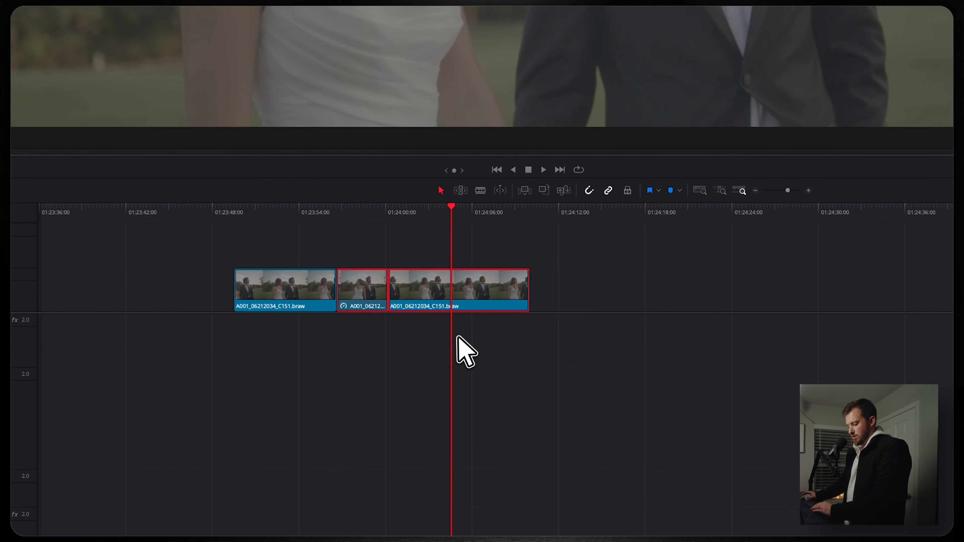
key(BackSpace)
Extend the remaining wedding clip far past its end, play it, and show the Keyframes editor
drag(333, 285, 701, 284)
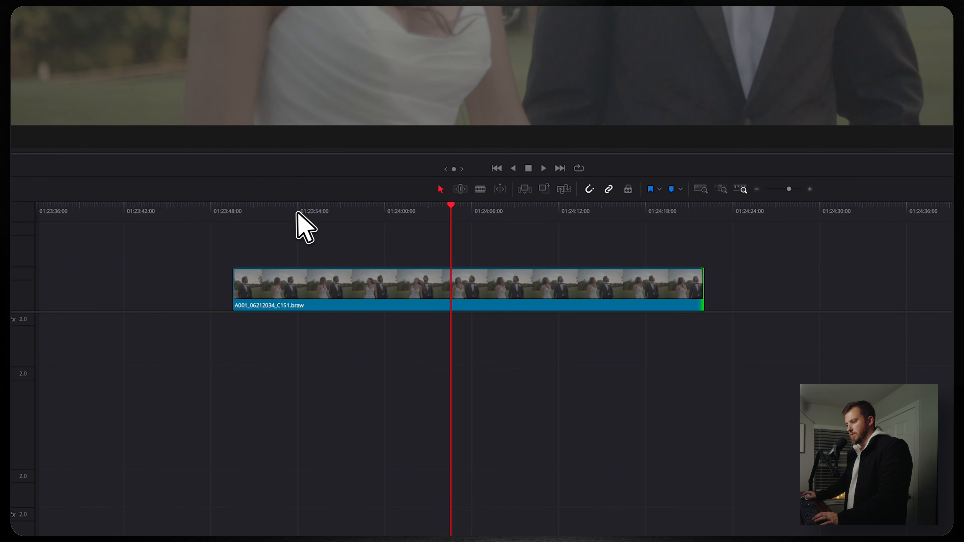
click(266, 207)
click(286, 301)
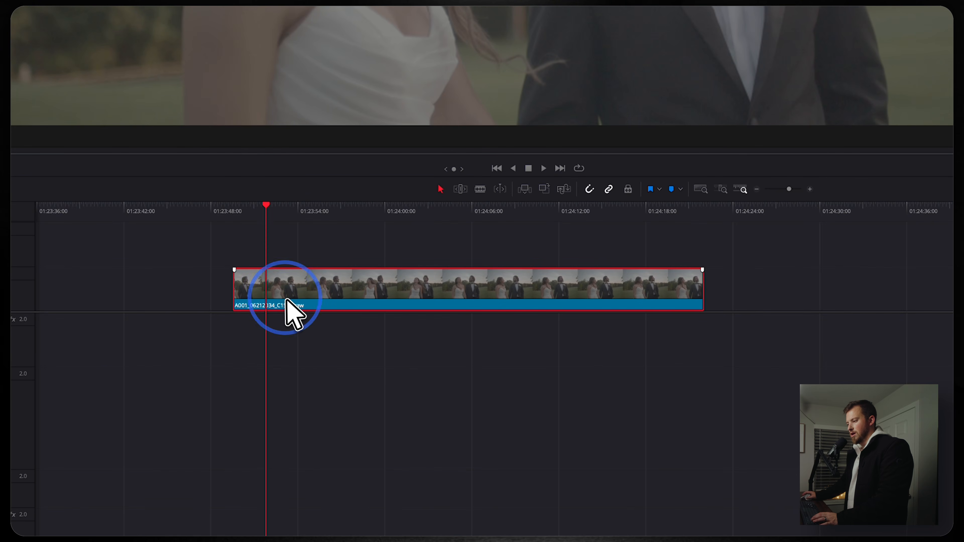
key(space)
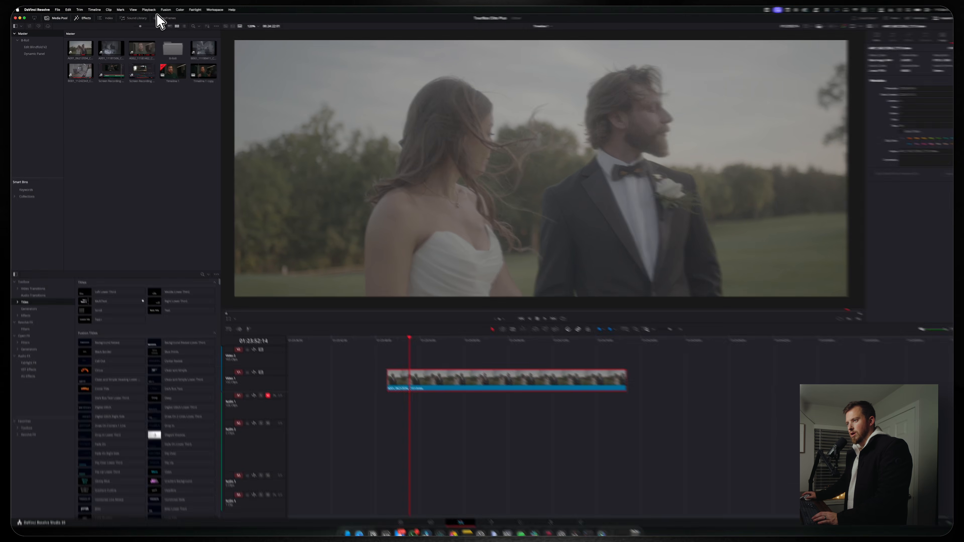
click(163, 18)
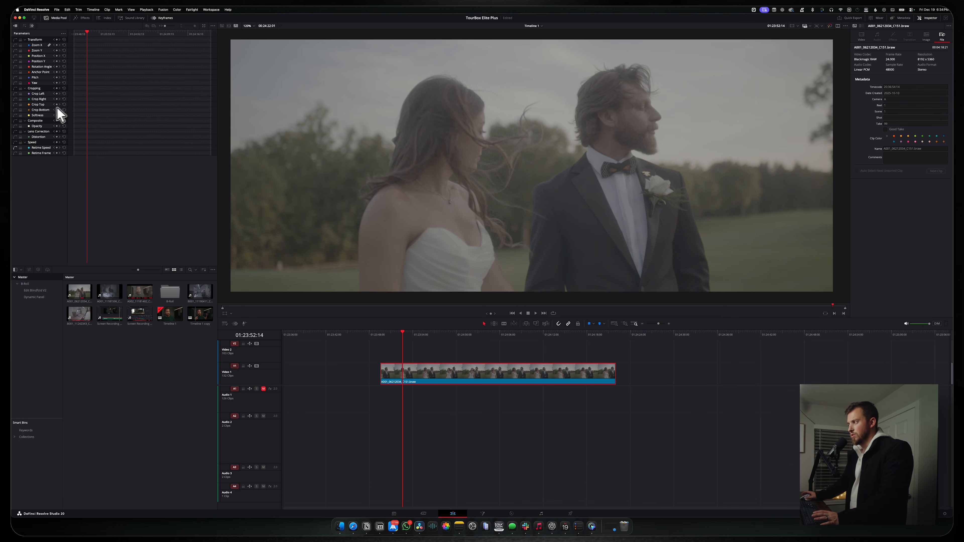
In the Inspector's Video tab, try Position and Zoom keyframes, then undo them
click(861, 36)
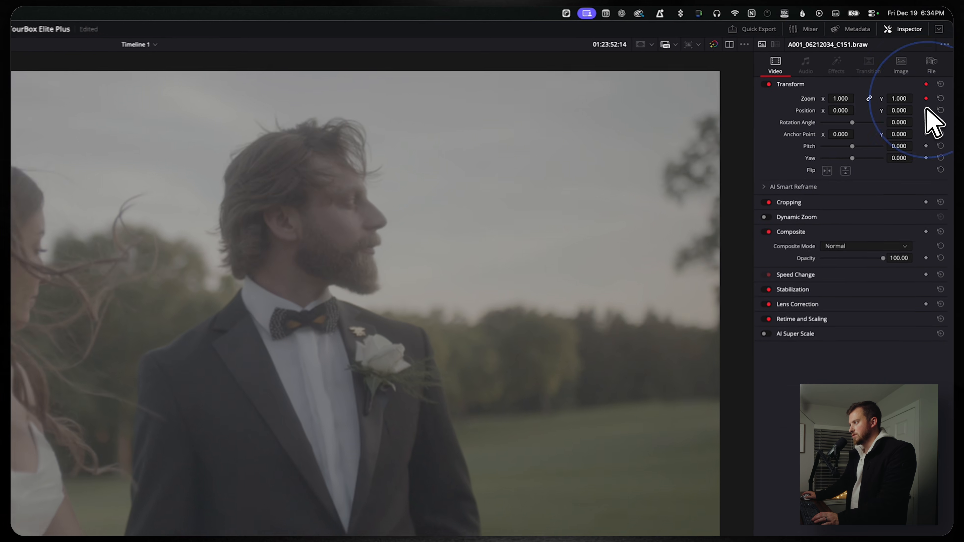
click(939, 60)
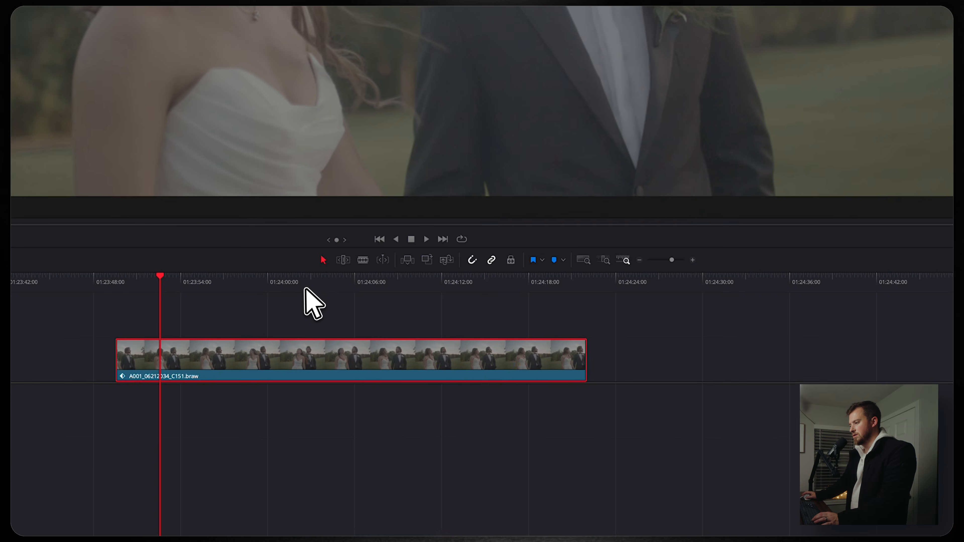
click(312, 272)
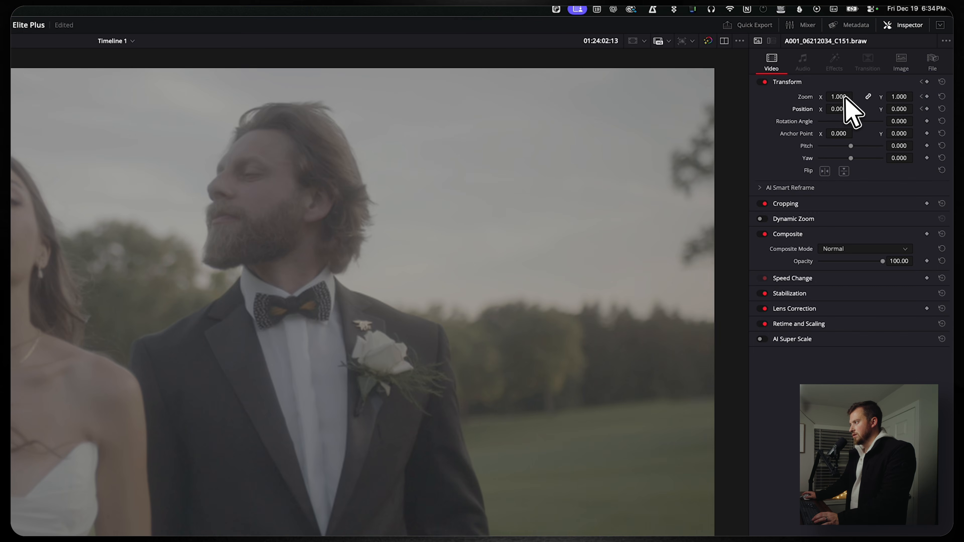
mouse_move(843, 103)
mouse_down()
mouse_move(884, 108)
mouse_move(855, 107)
mouse_up()
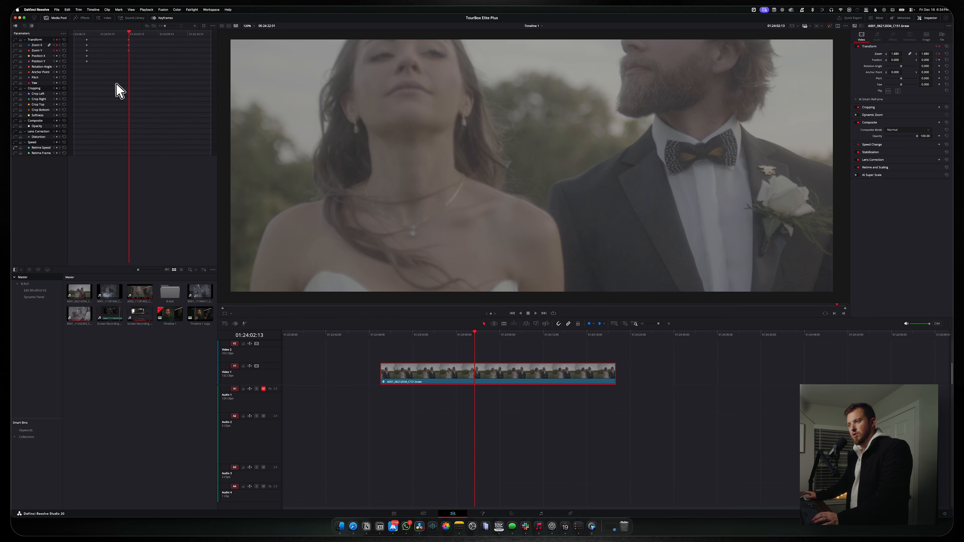
key(super+z)
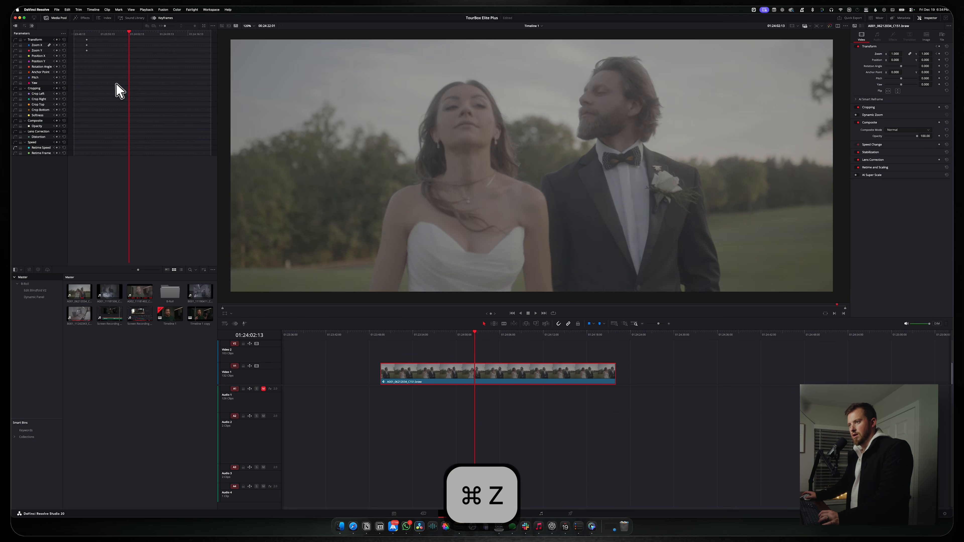
key(super+z)
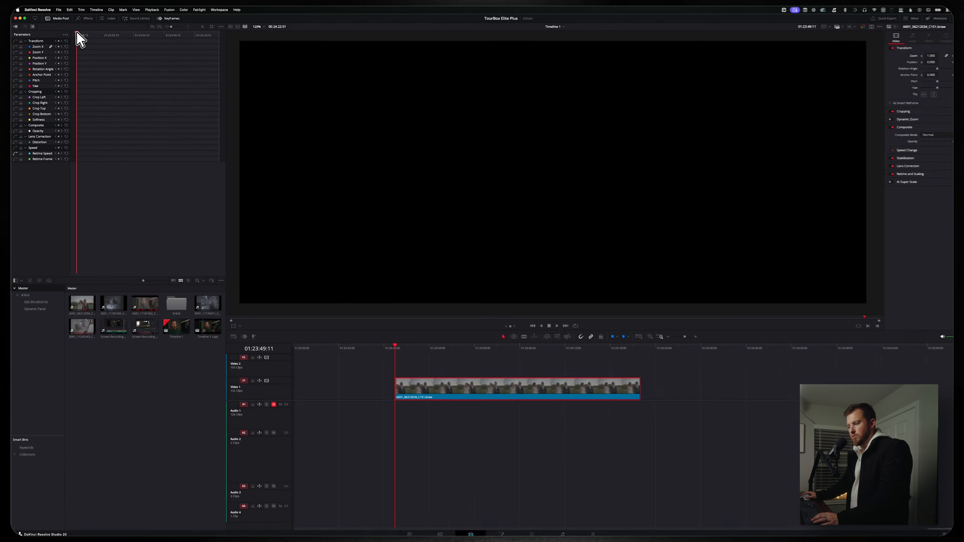
Scrub the Keyframes playhead to the ramp points and add Retime Speed keyframes there
drag(77, 33, 104, 33)
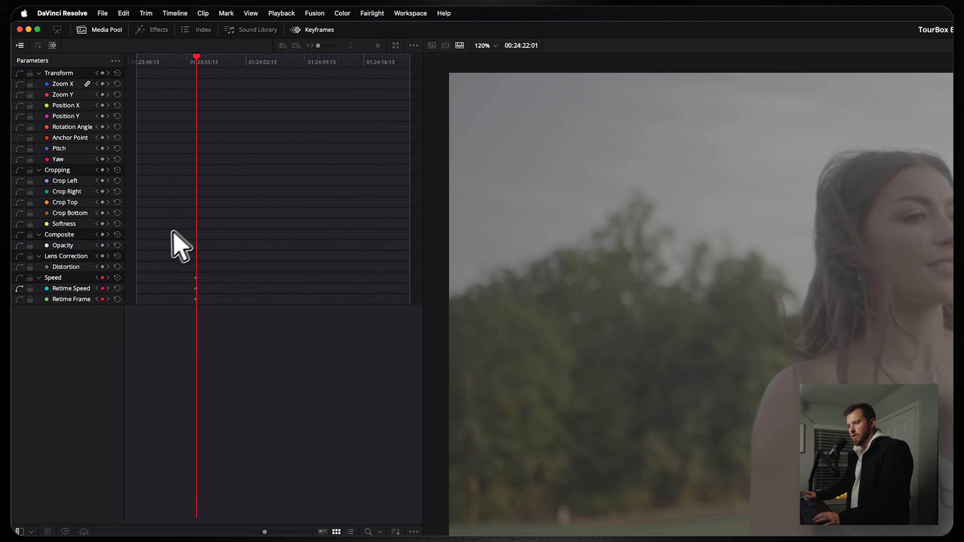
drag(243, 57, 265, 57)
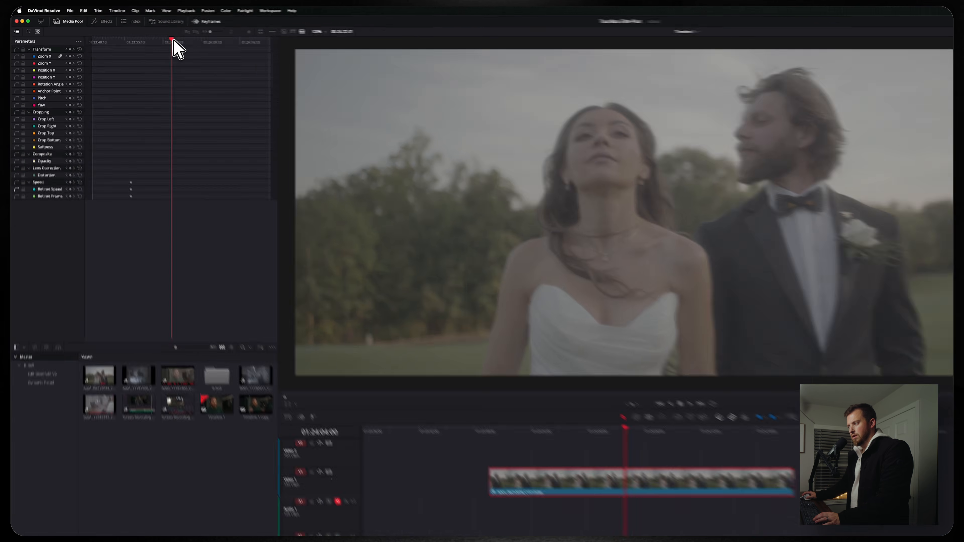
mouse_move(173, 38)
mouse_down()
mouse_move(189, 46)
mouse_move(151, 37)
mouse_move(164, 39)
mouse_up()
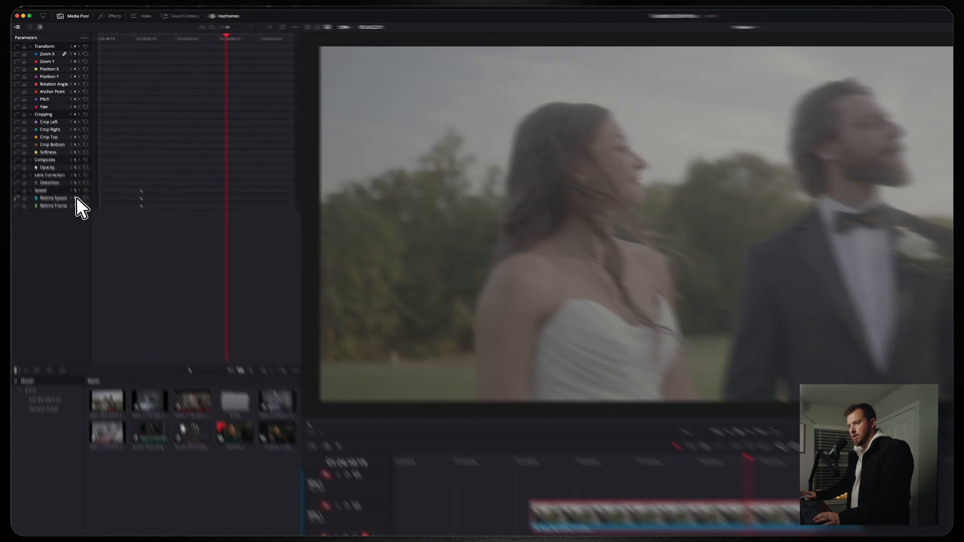
click(57, 148)
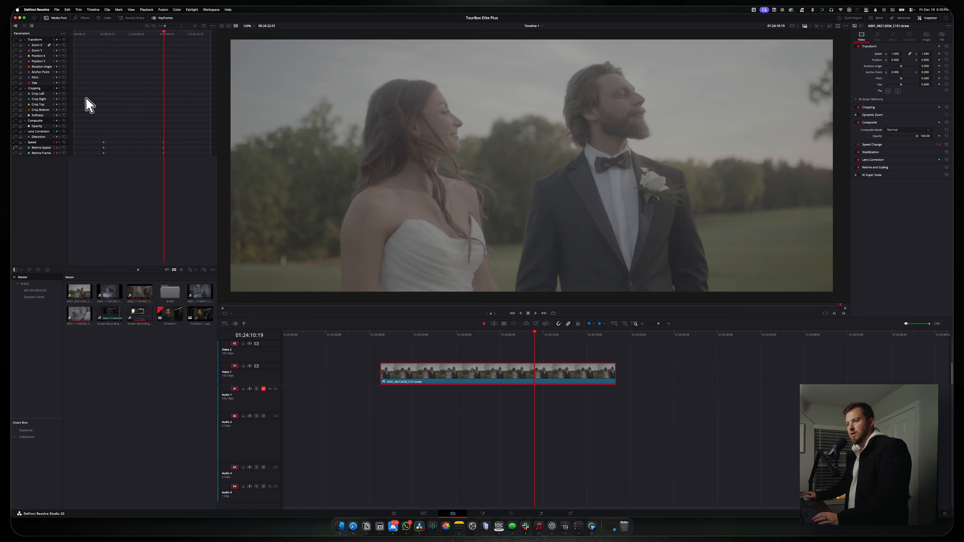
Switch the Keyframes editor to curves and drag the Retime Speed segment between keyframes upward
click(25, 27)
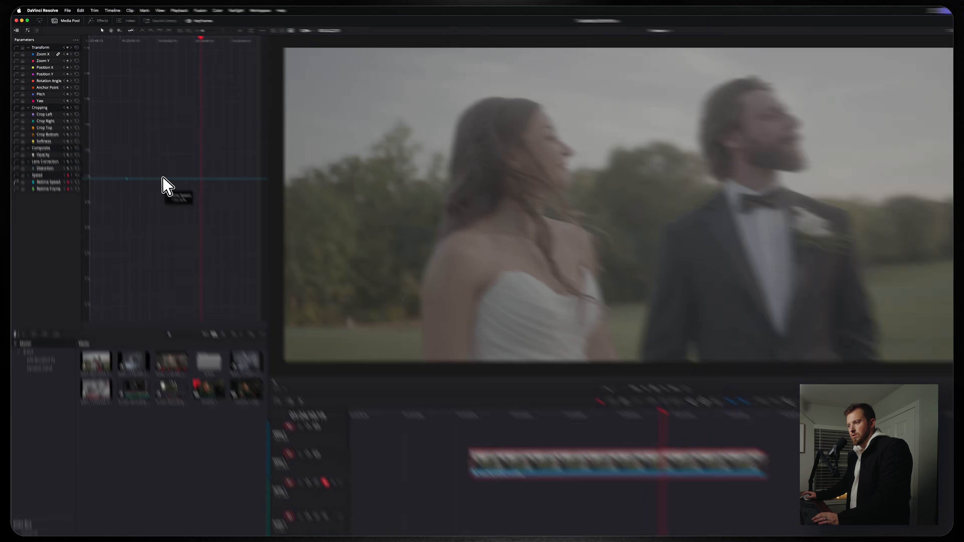
drag(133, 145, 135, 130)
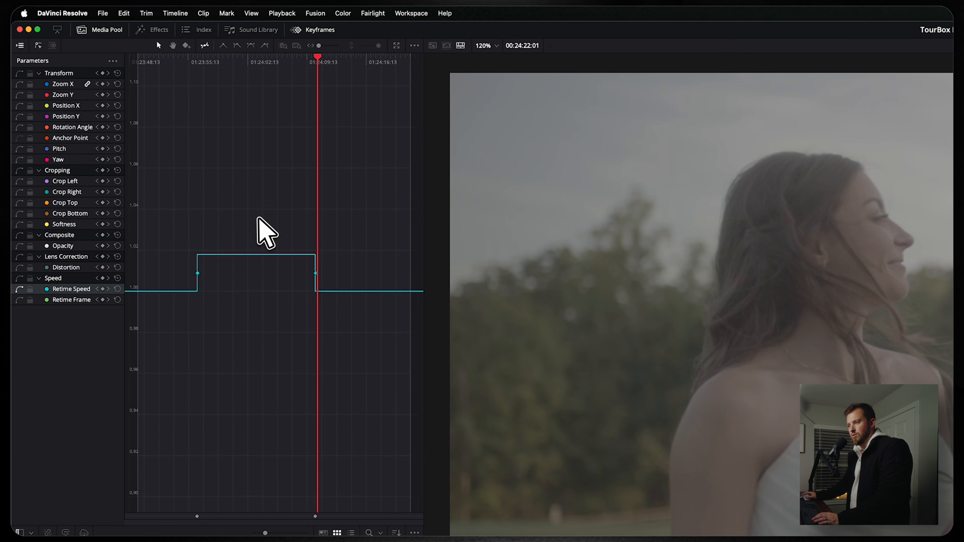
drag(258, 219, 282, 26)
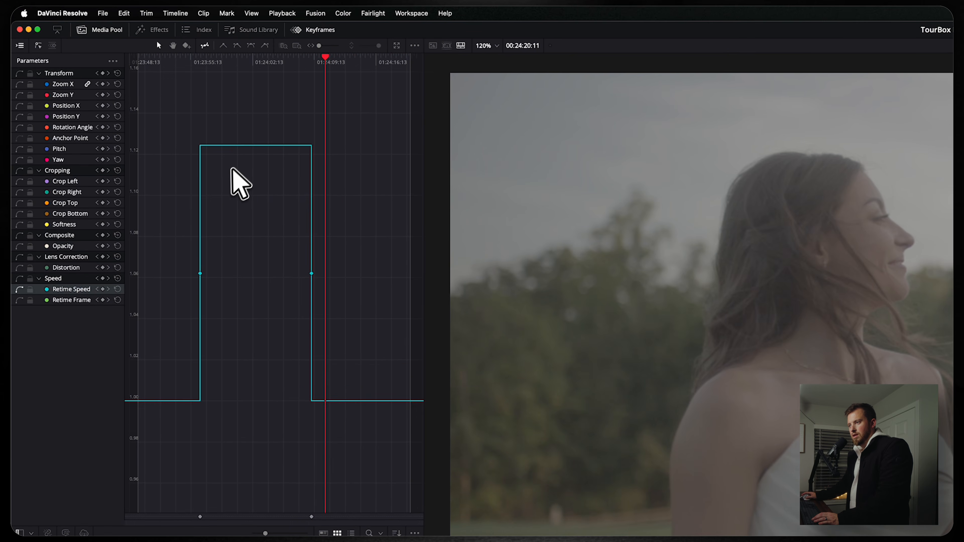
drag(251, 144, 267, 39)
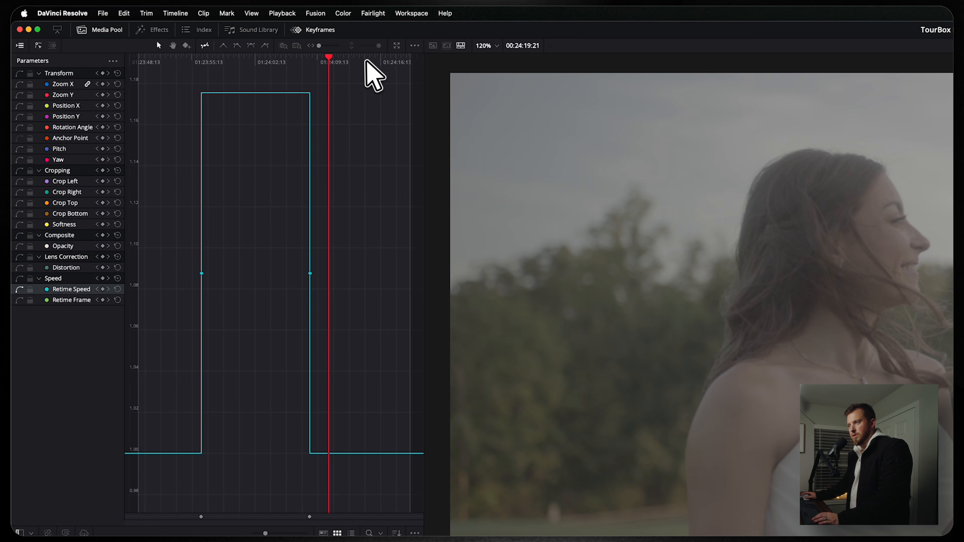
drag(254, 92, 269, 6)
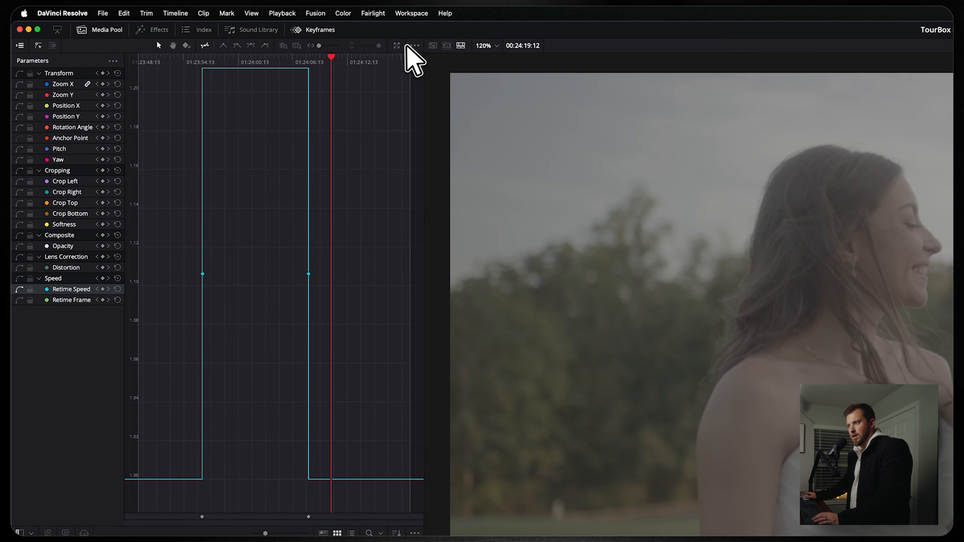
Enable Auto Zoom Graph Height, rescale the graph vertically, and raise the speed step to about 1.36
click(414, 45)
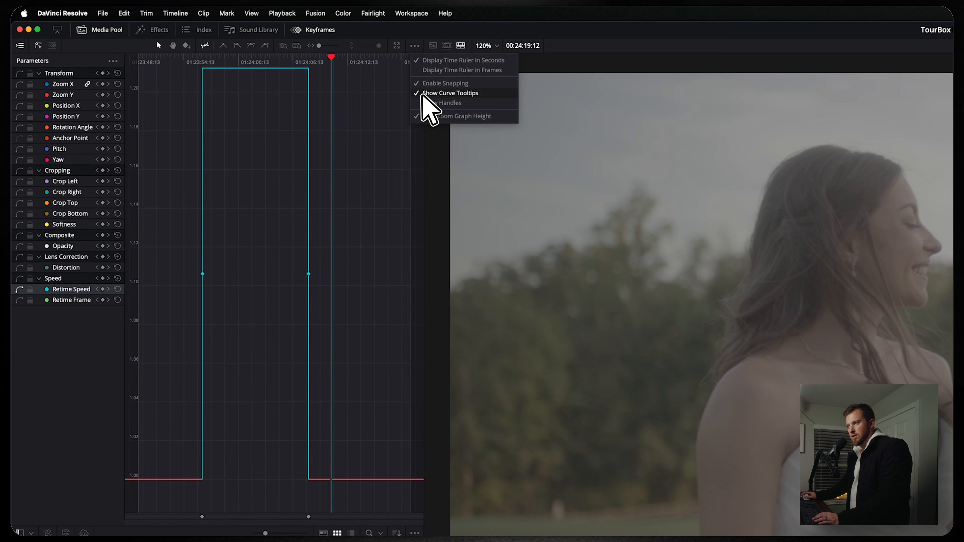
click(425, 115)
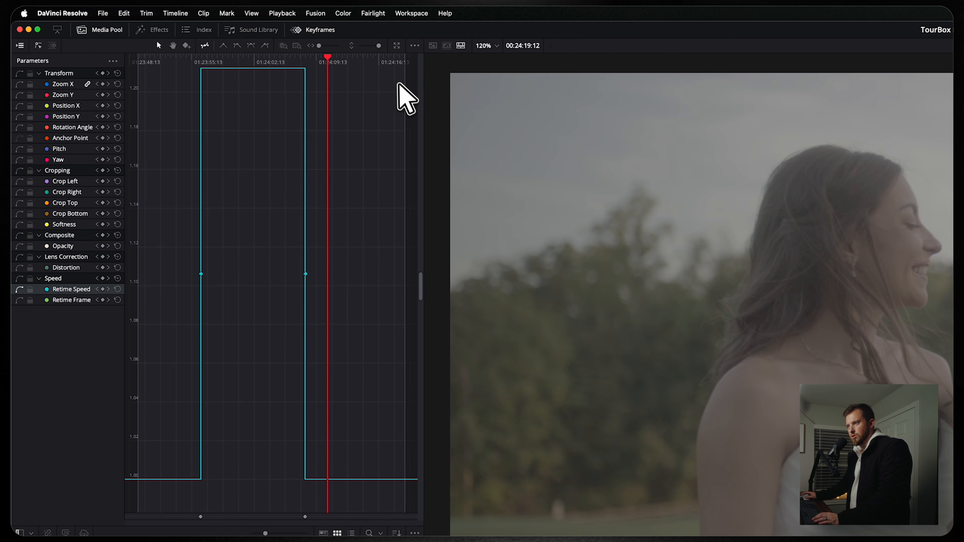
click(380, 43)
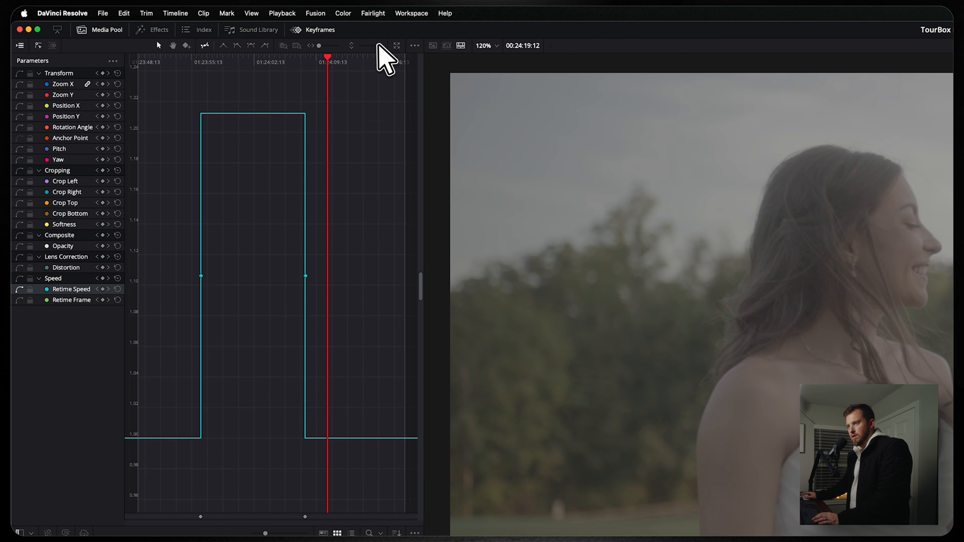
click(377, 44)
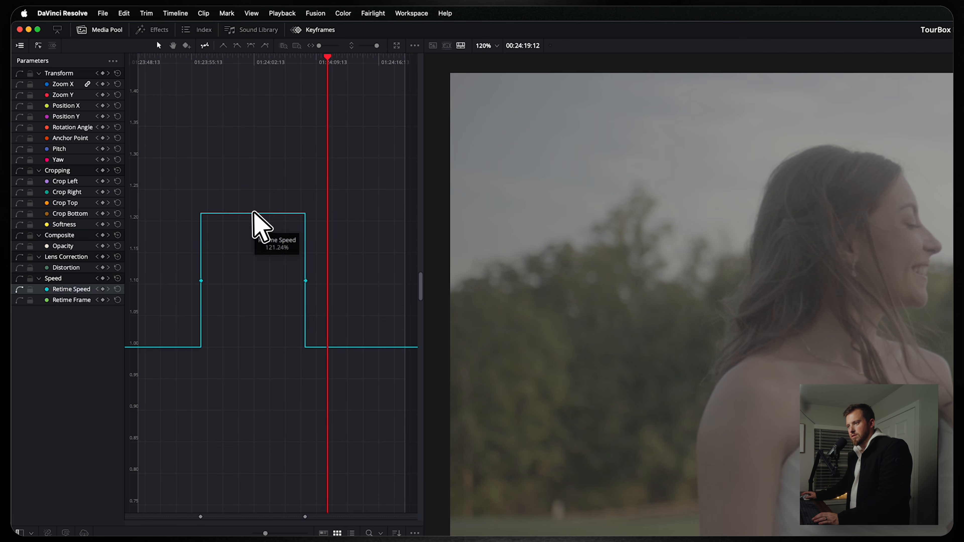
drag(252, 212, 276, 8)
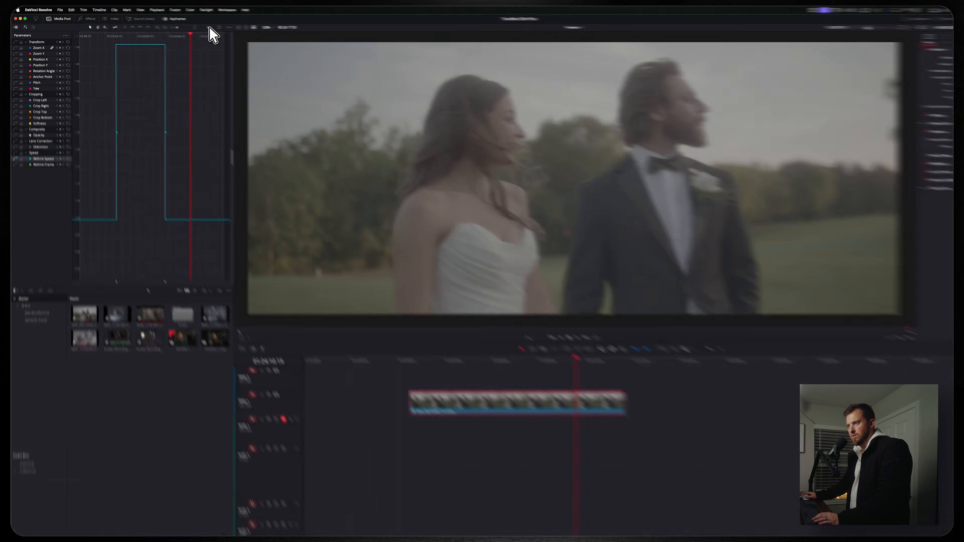
Raise the Retime Speed step to about 5.9x and select its rising-edge keyframe
drag(194, 26, 191, 26)
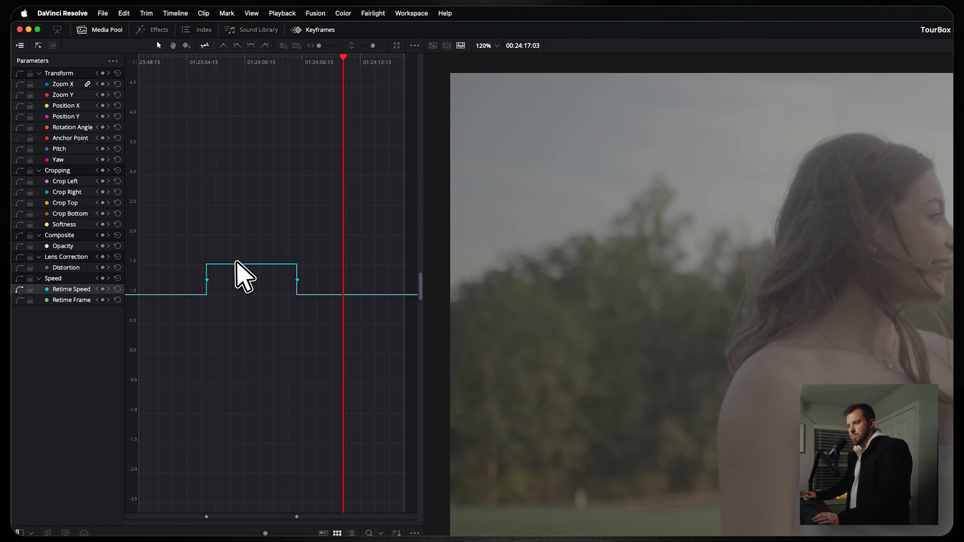
drag(237, 264, 245, 110)
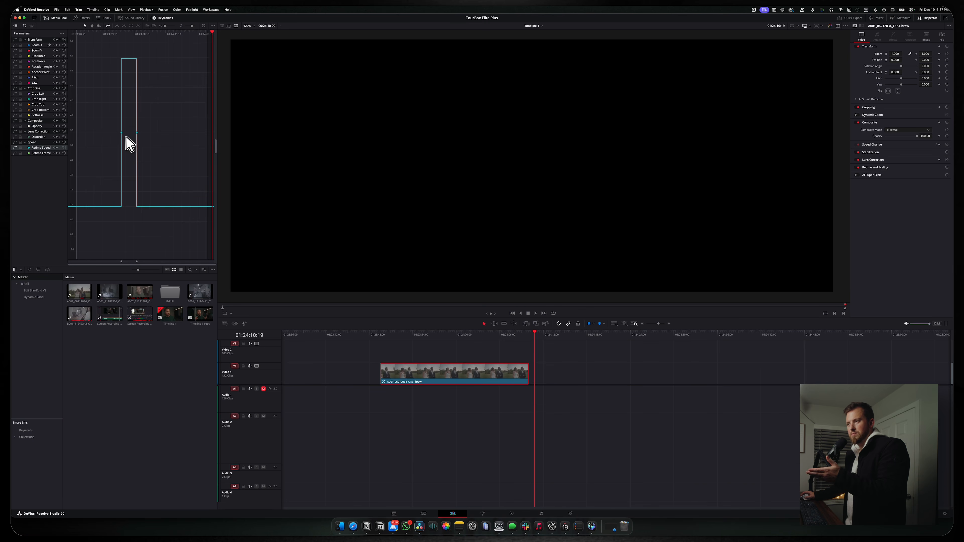
click(116, 35)
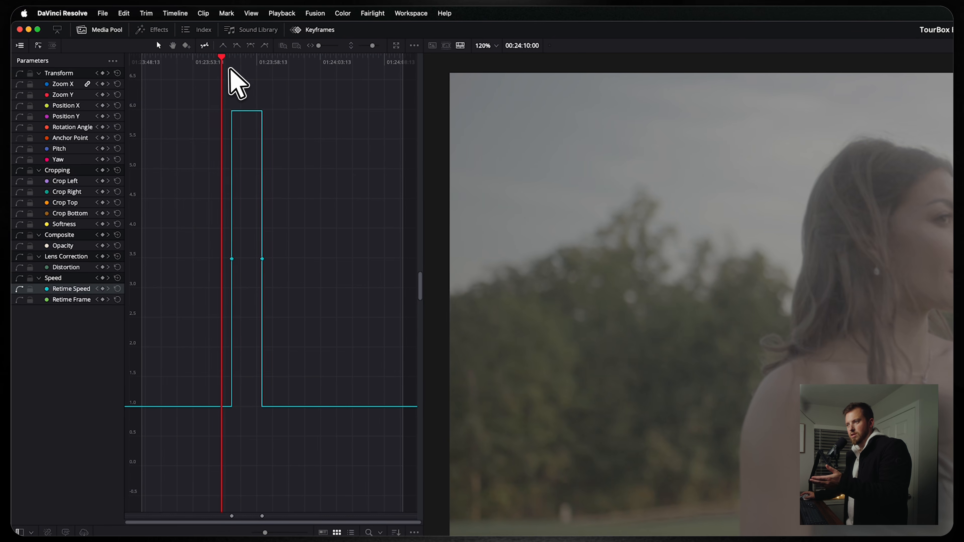
click(125, 36)
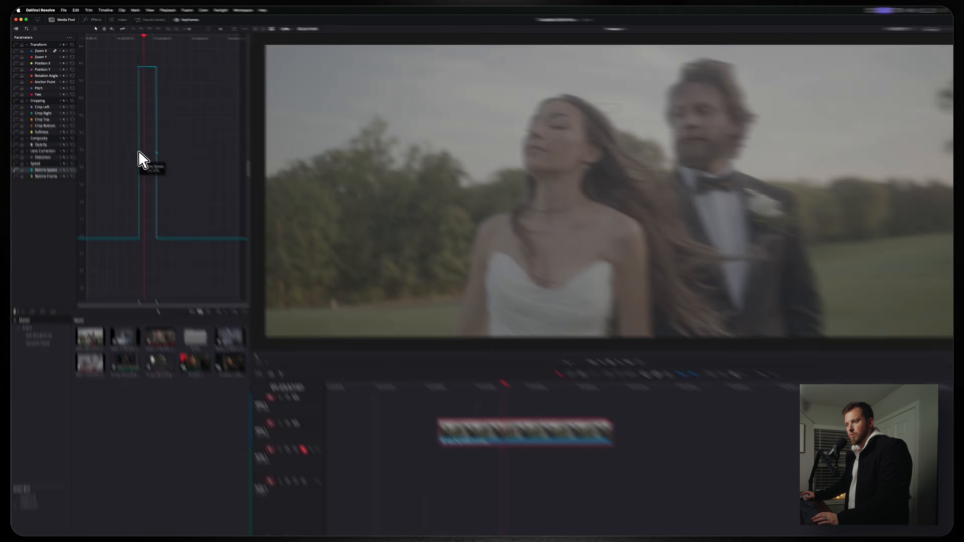
click(121, 132)
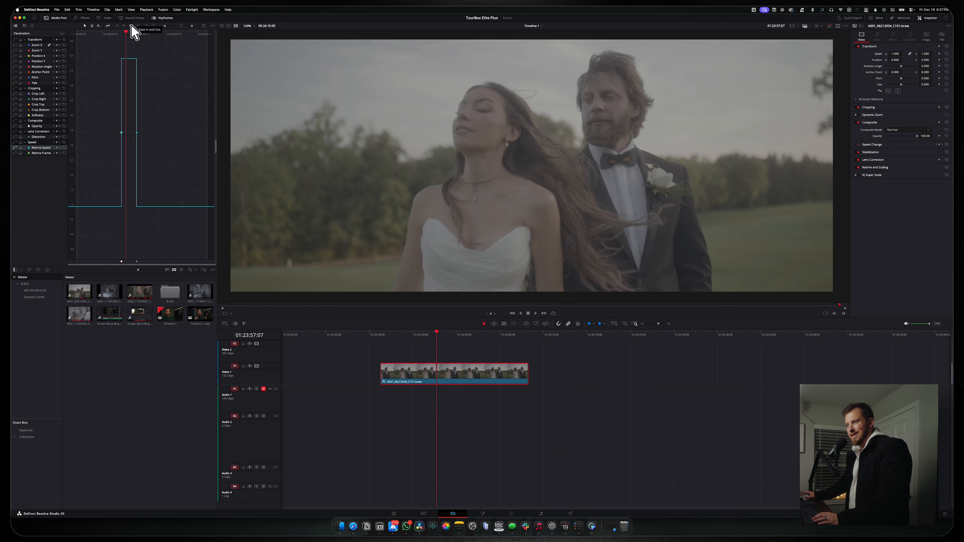
Apply Ease In and Out to both speed keyframes and lengthen the falling-edge easing
click(131, 26)
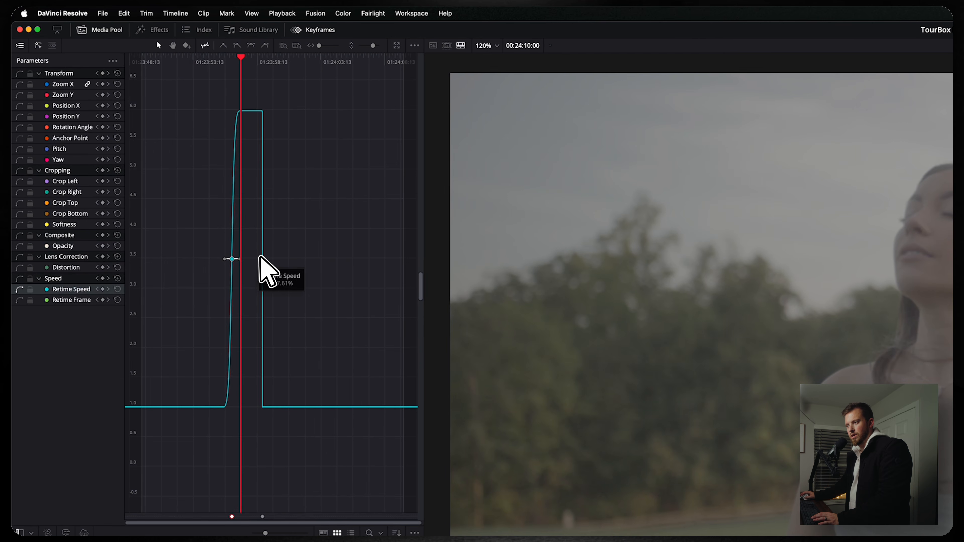
click(263, 259)
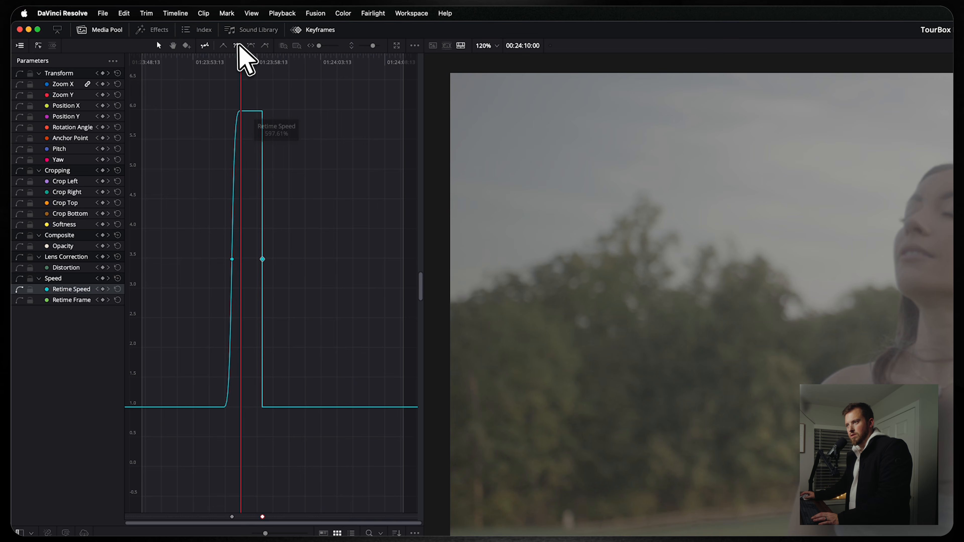
click(251, 46)
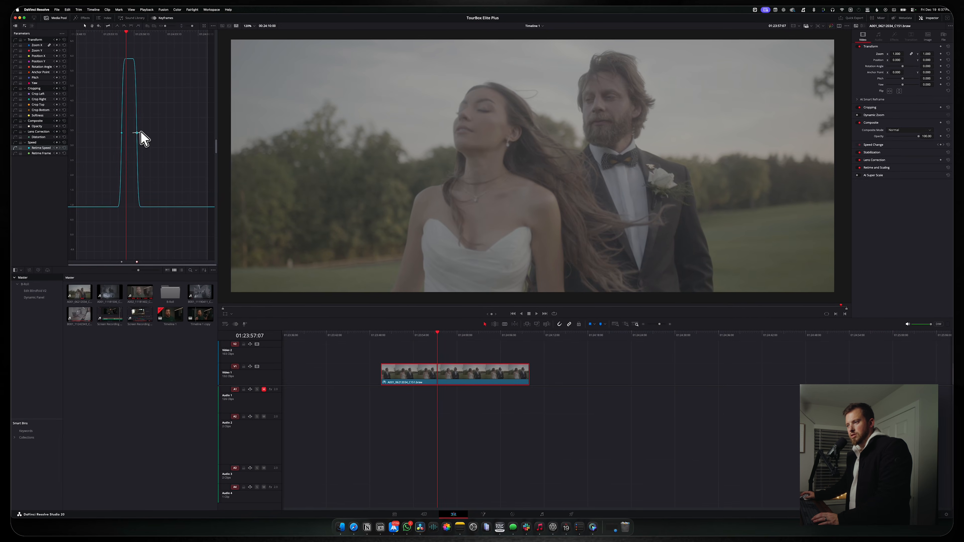
drag(140, 132, 144, 133)
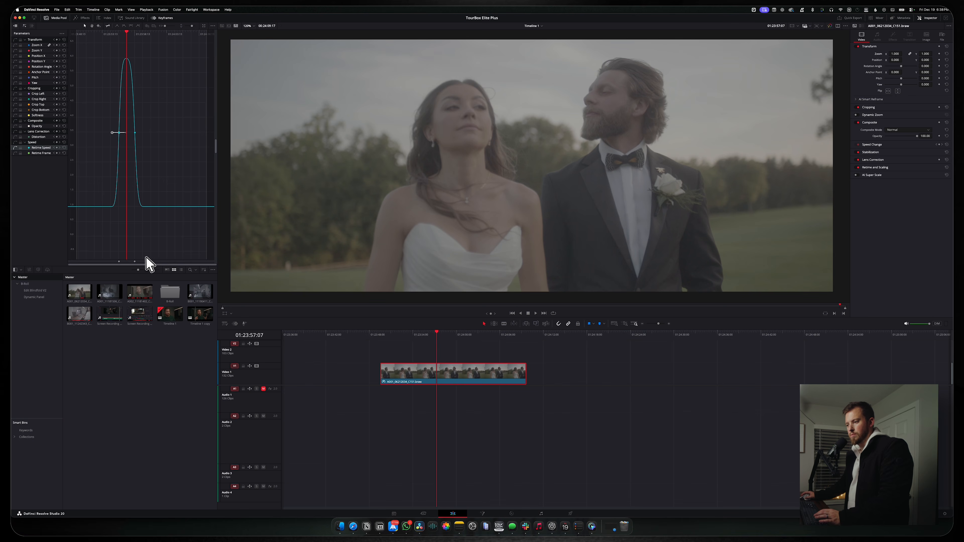
Move the second speed keyframe later to widen the peak, then play the ramp from before it
drag(135, 261, 140, 262)
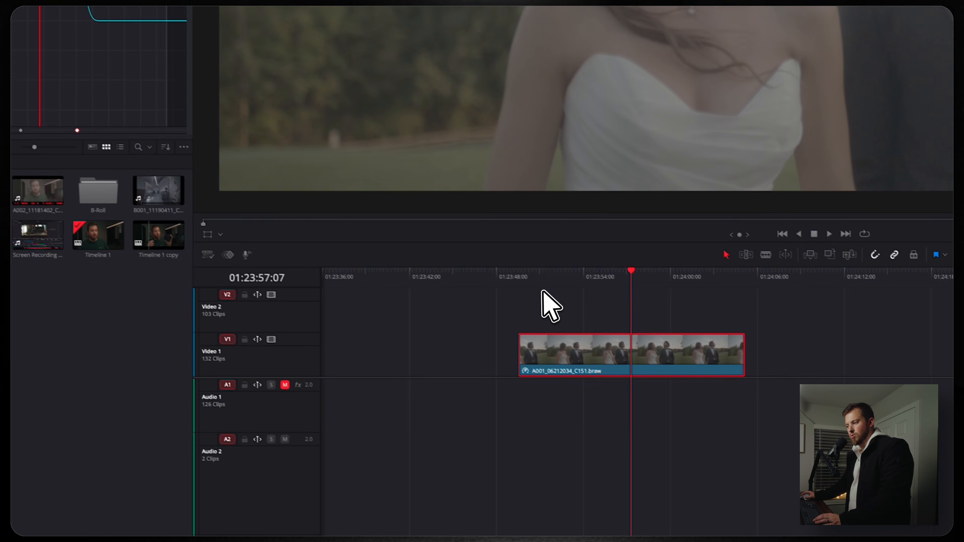
click(544, 274)
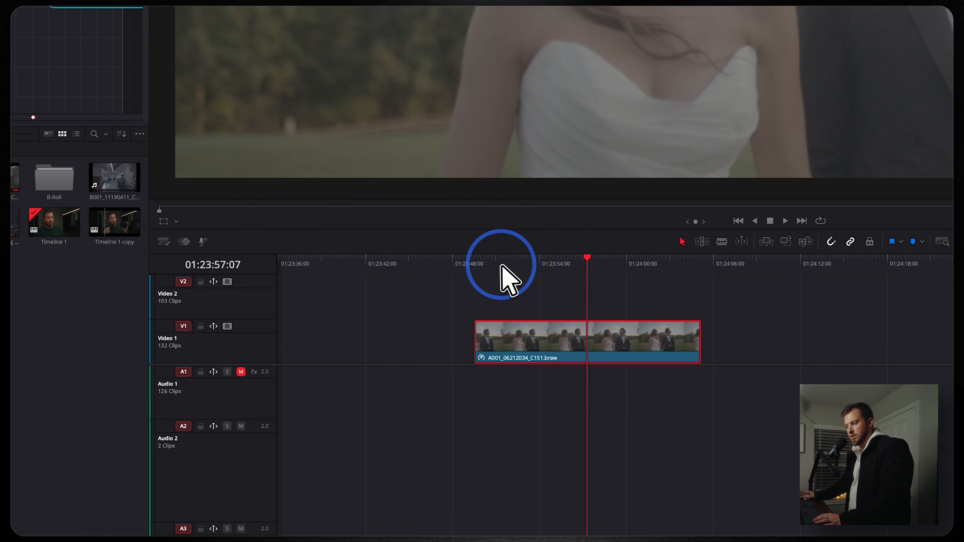
key(space)
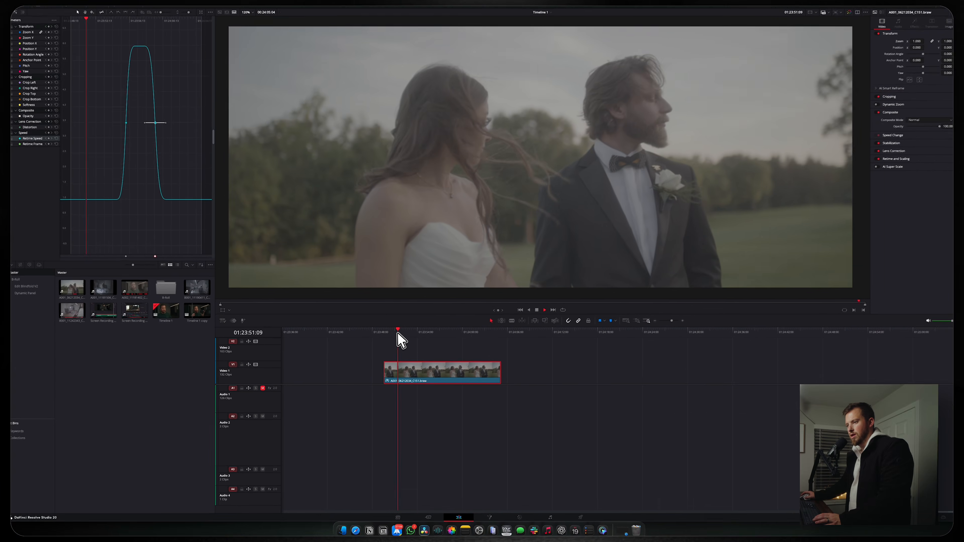